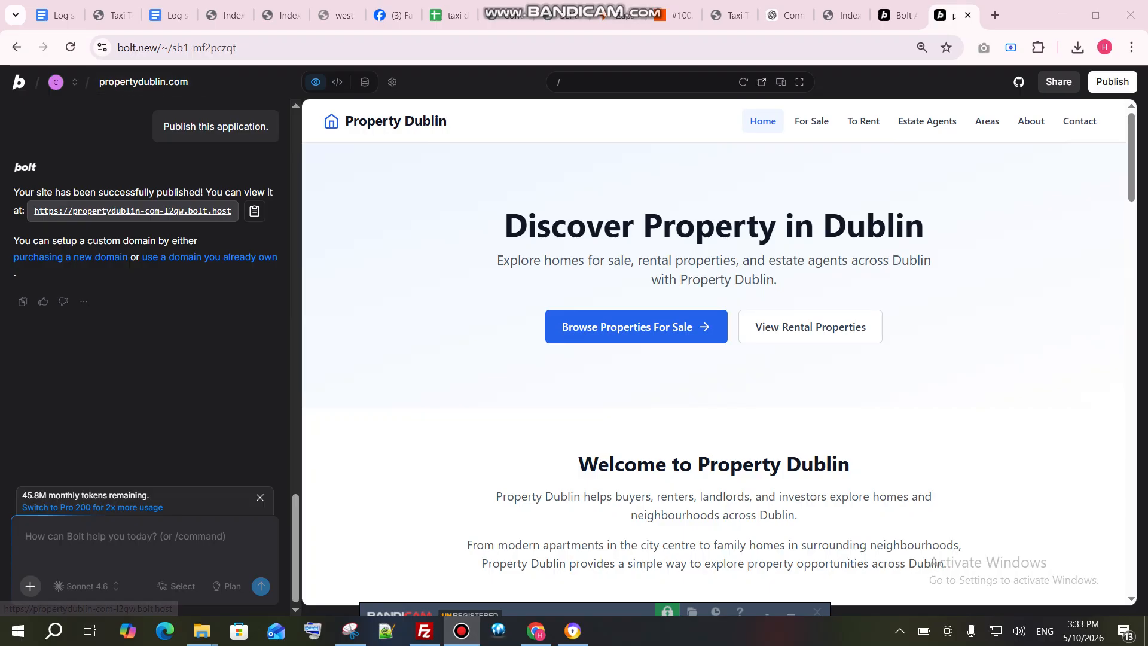
Step: View the published propertydublin-com-l2qw.bolt.host site and check the Bolt project's publishing settings
click(133, 210)
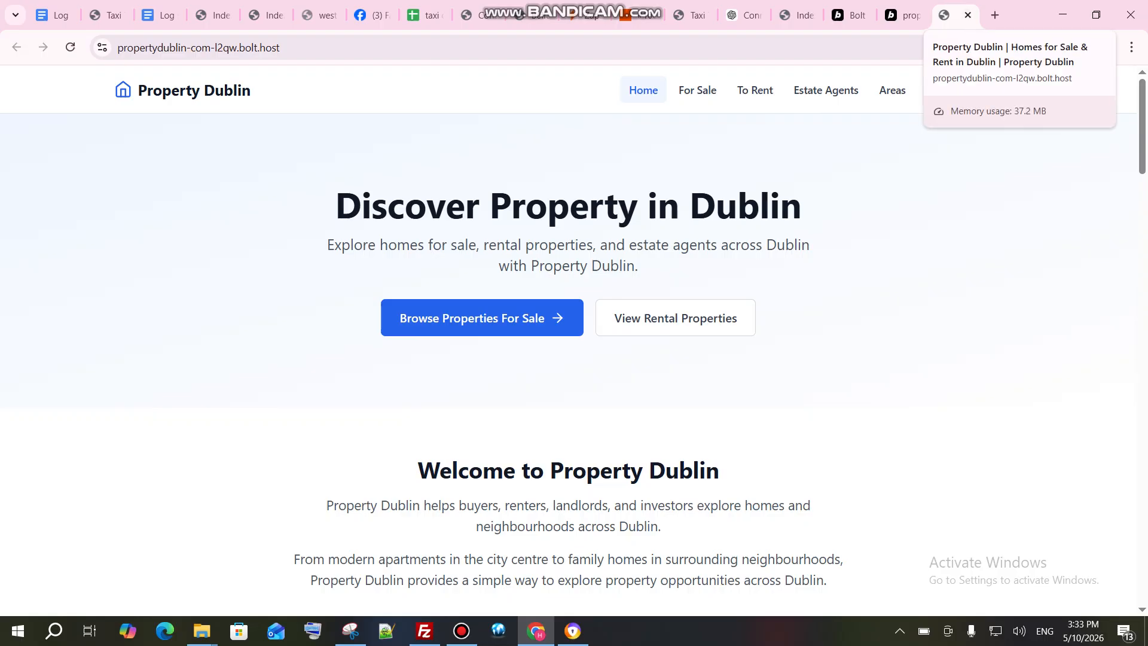
click(903, 15)
middle_click(967, 15)
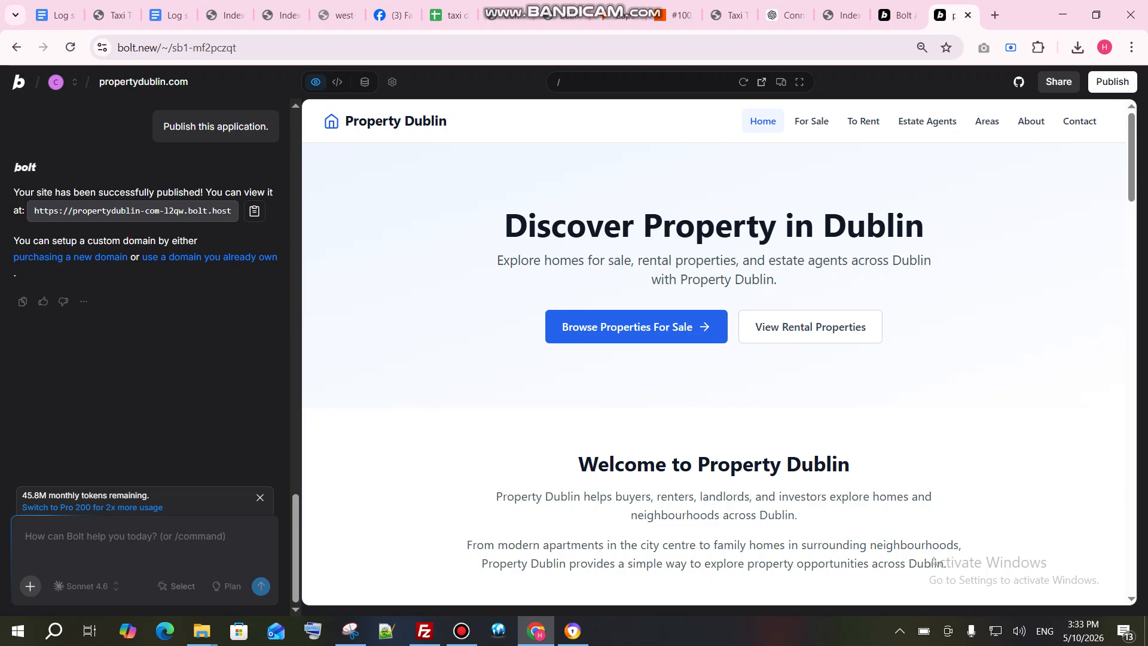
click(1112, 82)
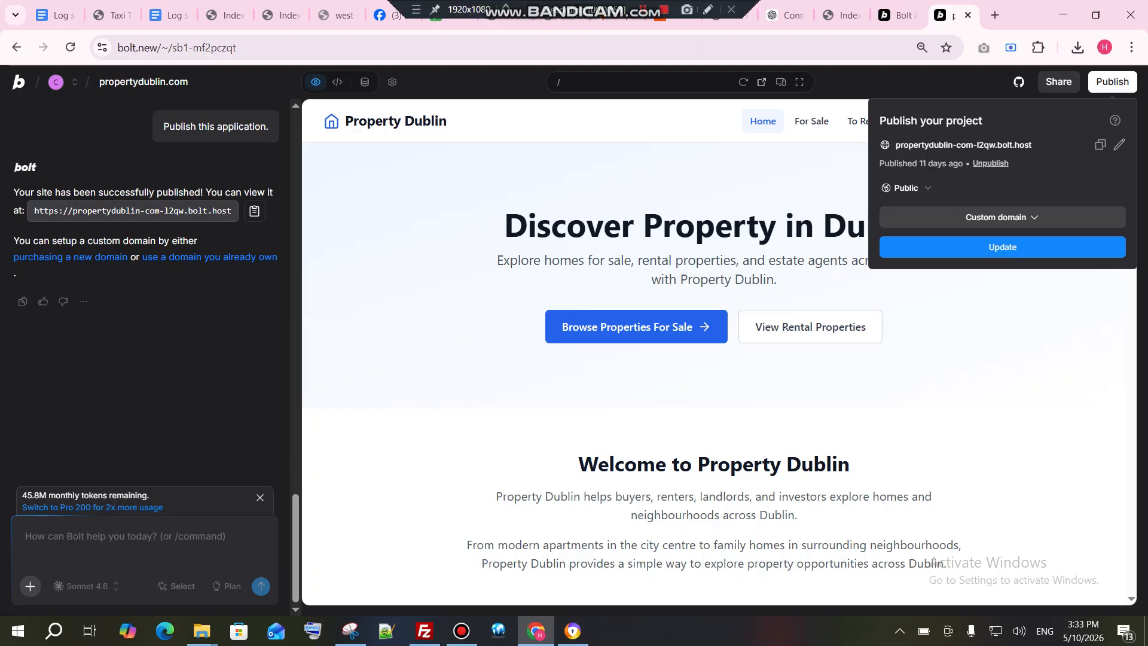
Step: Load the live propertydublin.com domain and inspect its remote root folder in FileZilla
click(224, 15)
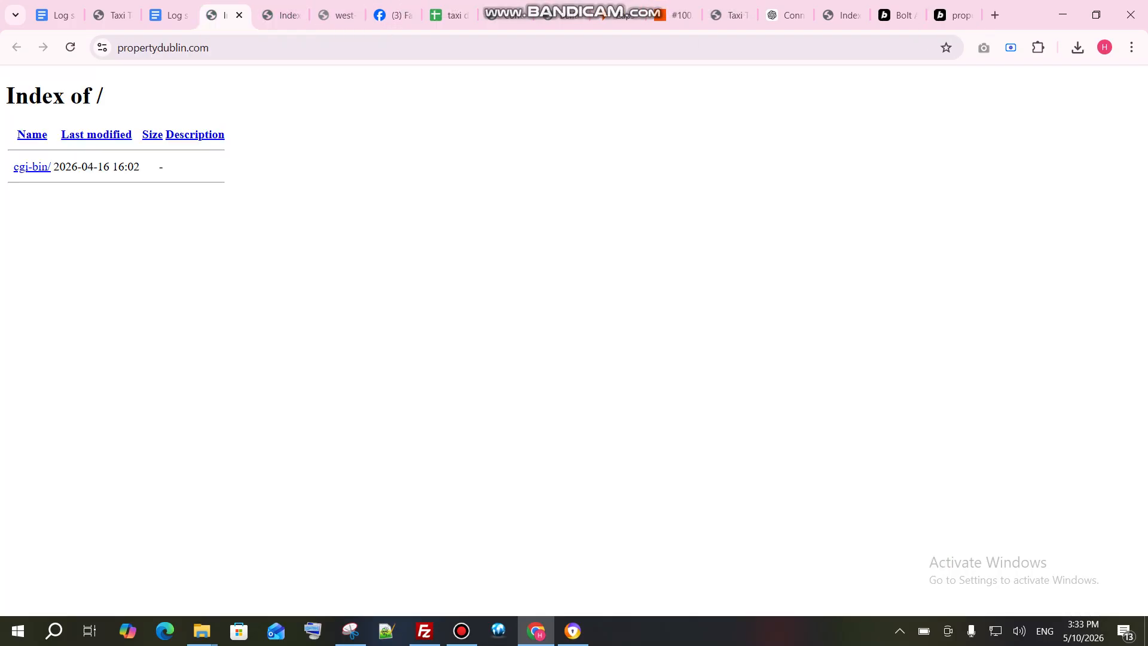
key(ctrl+l)
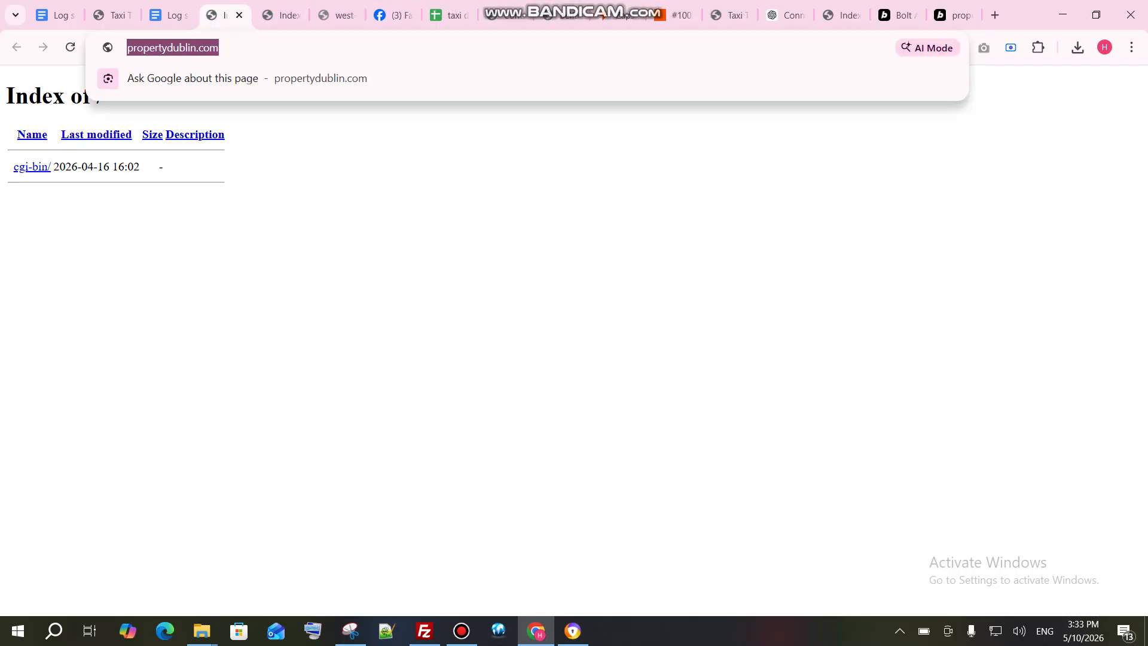
key(Return)
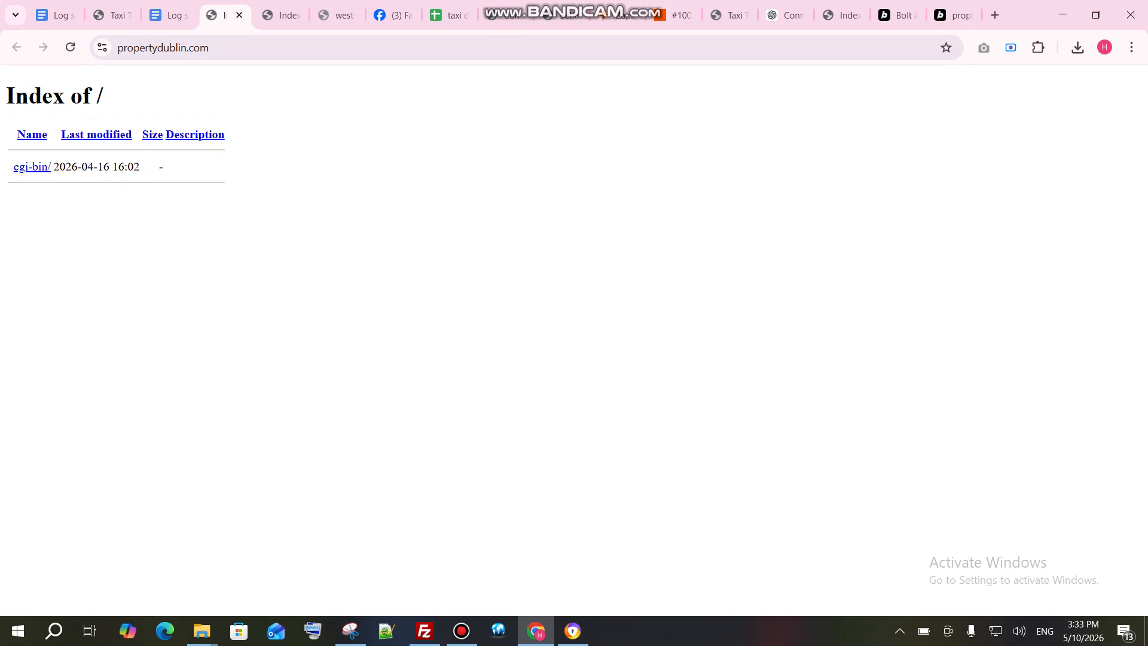
key(ctrl+l)
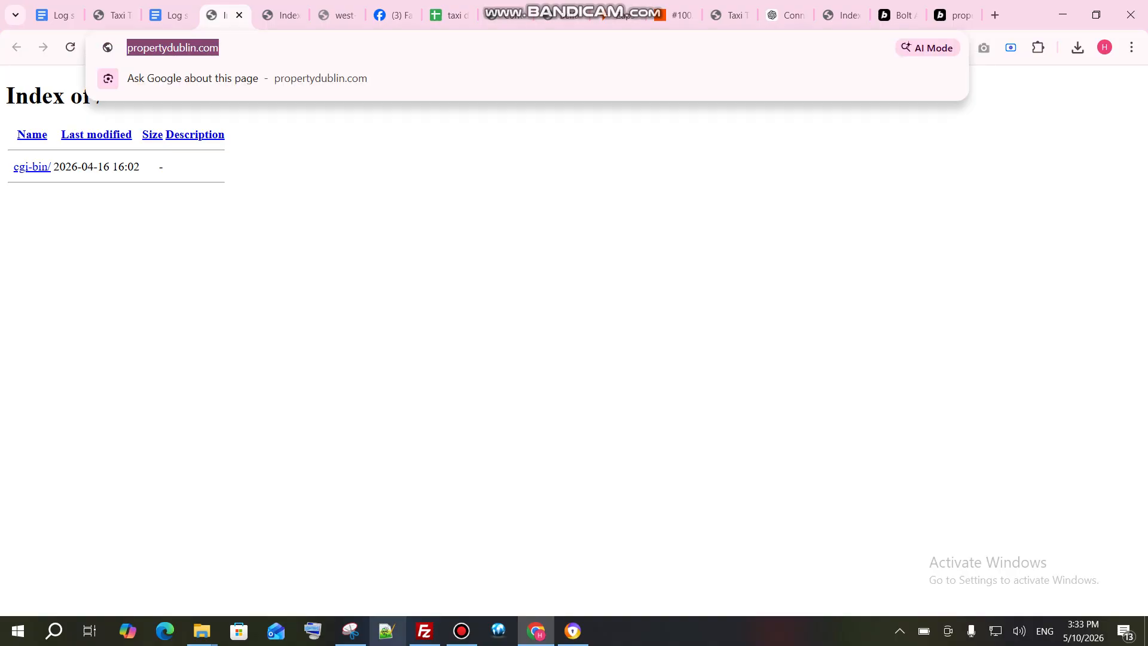
click(425, 630)
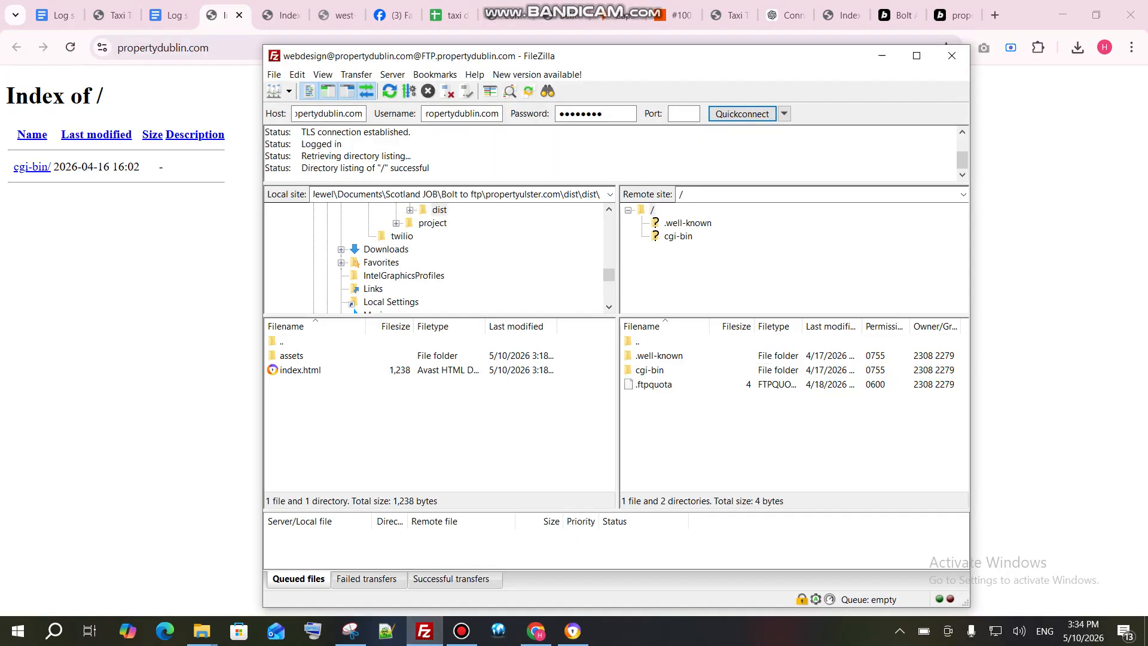
click(882, 56)
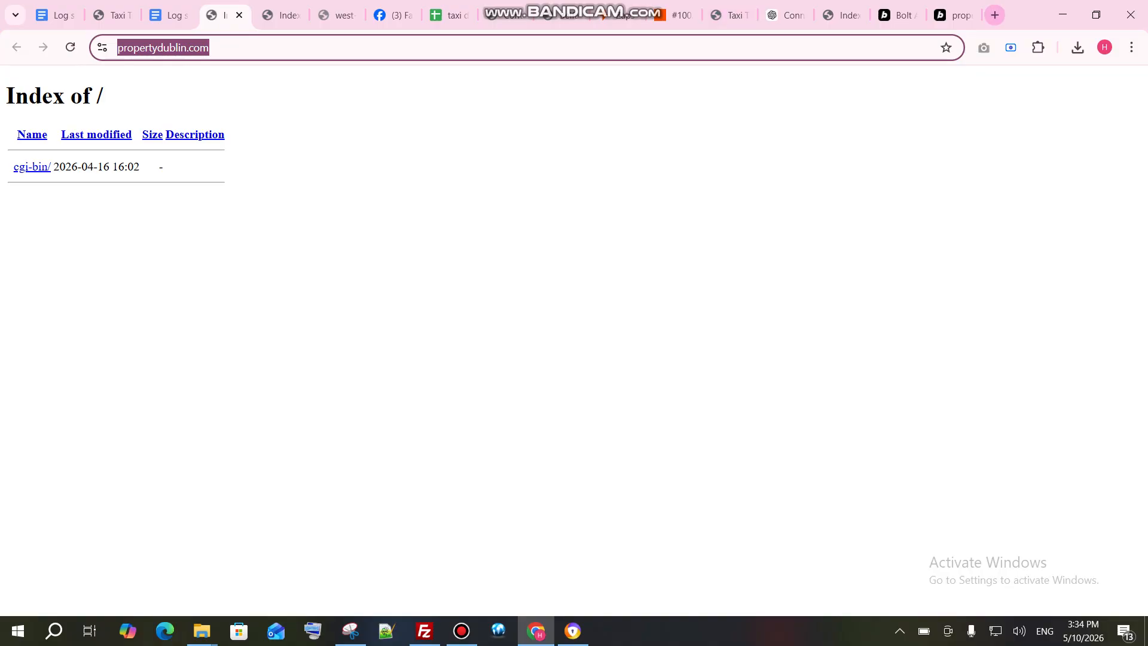
Step: Return to the Bolt project, dismiss the publishing settings and look at the project's export options
click(955, 15)
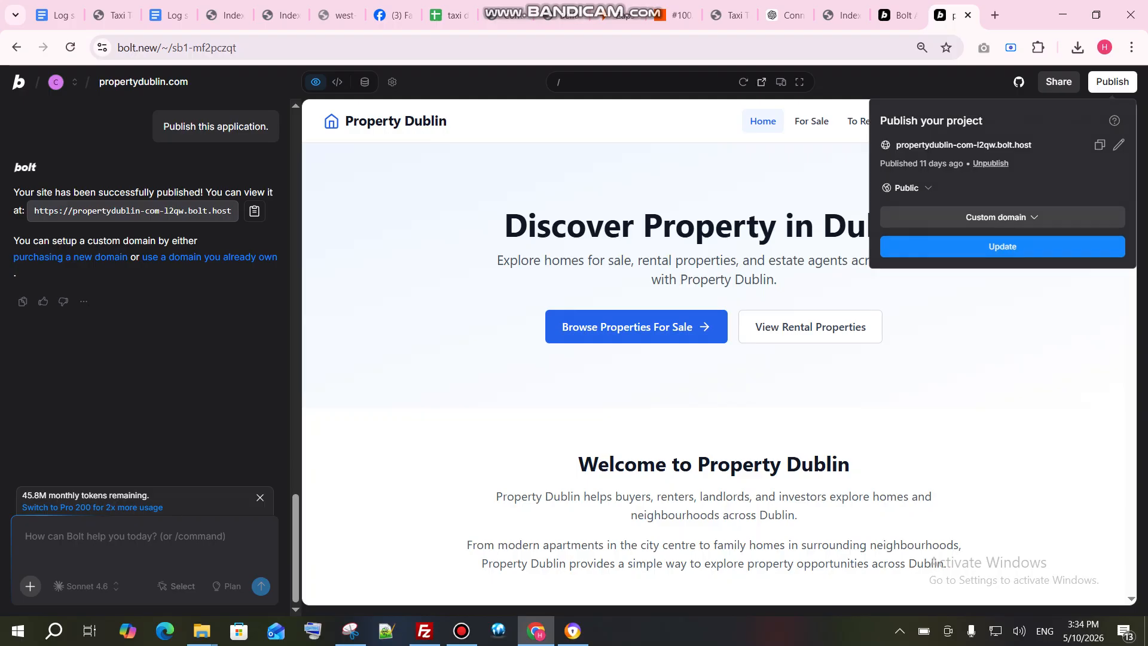
key(Escape)
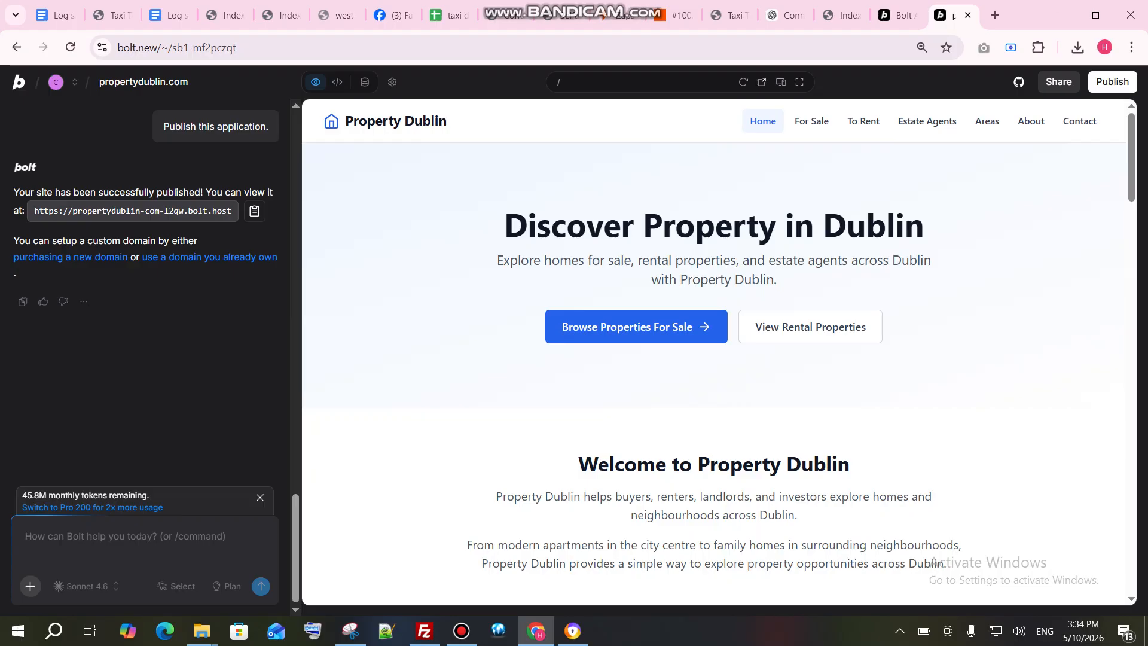
click(143, 82)
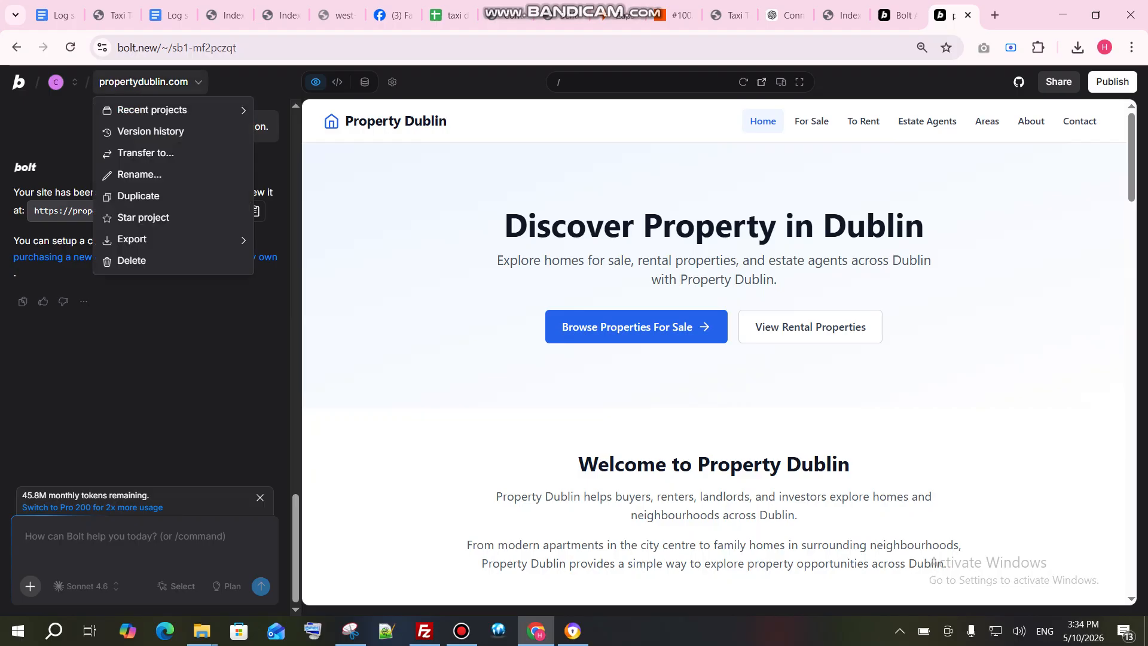
mouse_move(174, 239)
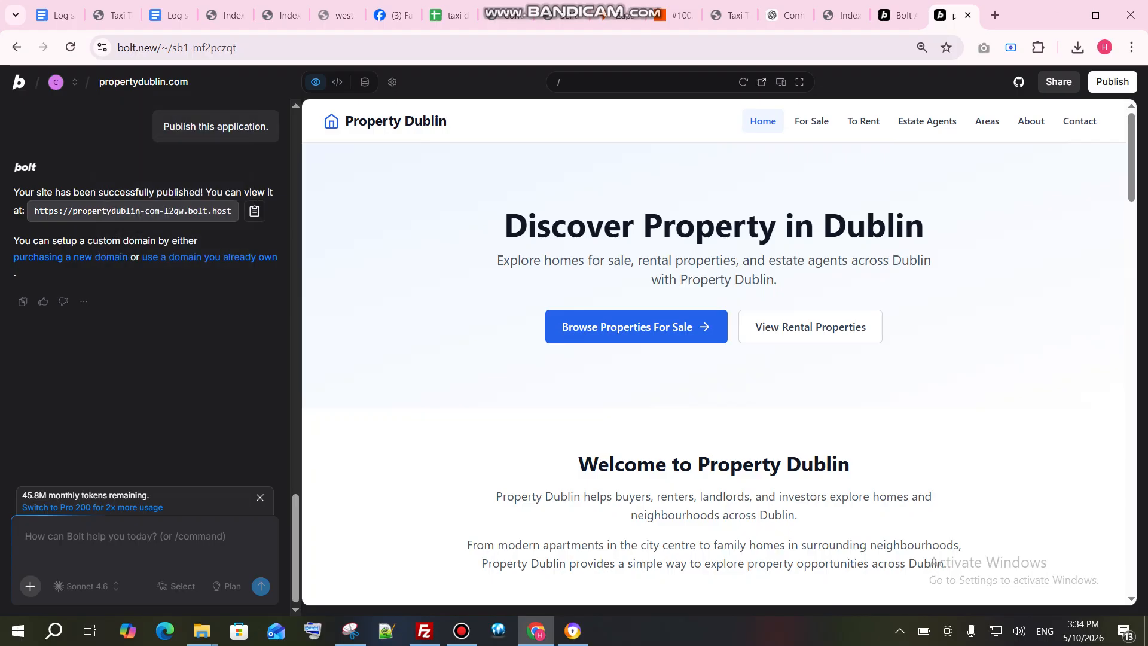
Step: Recheck the propertydublin.com directory page and the server's files in FileZilla, and return to the Bolt project
click(224, 15)
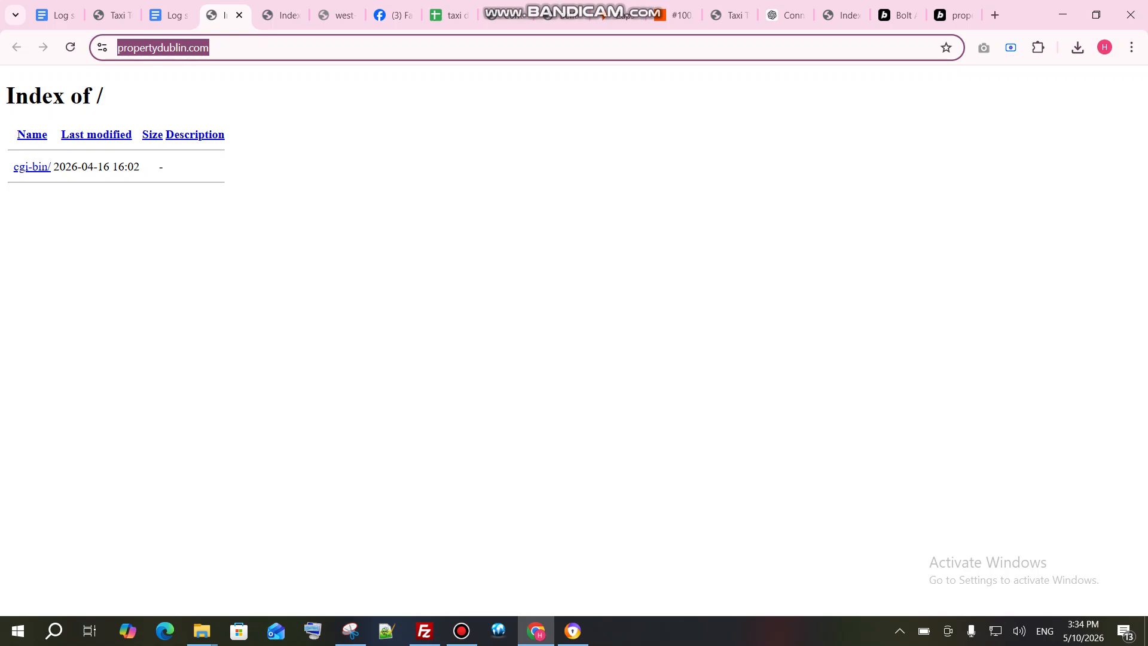
click(424, 631)
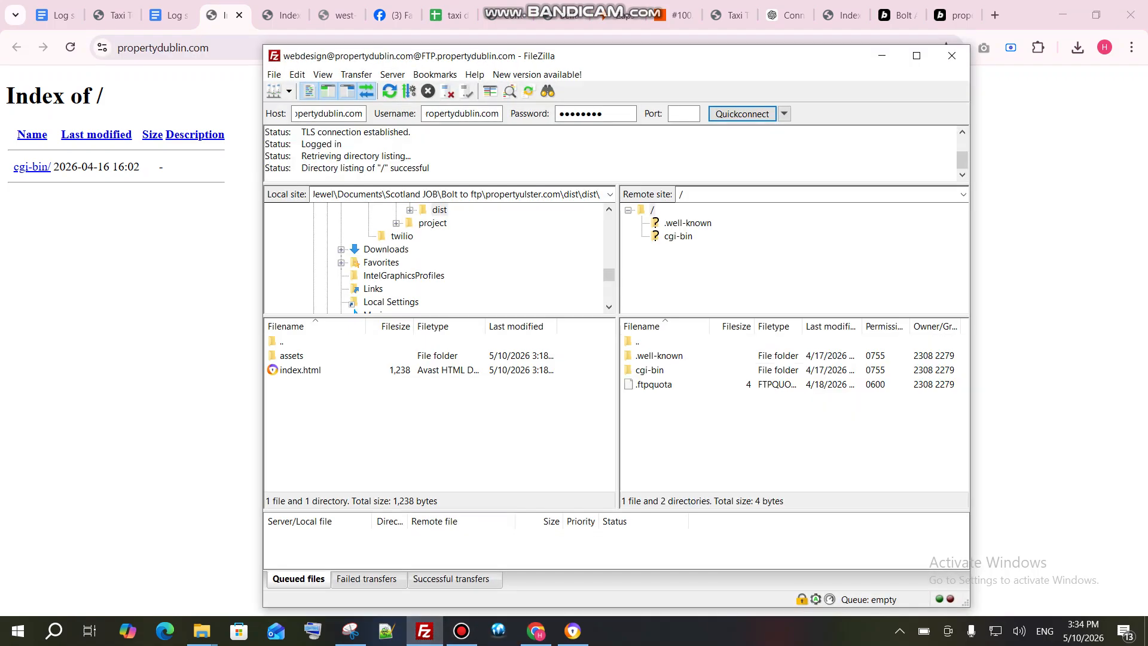
click(882, 55)
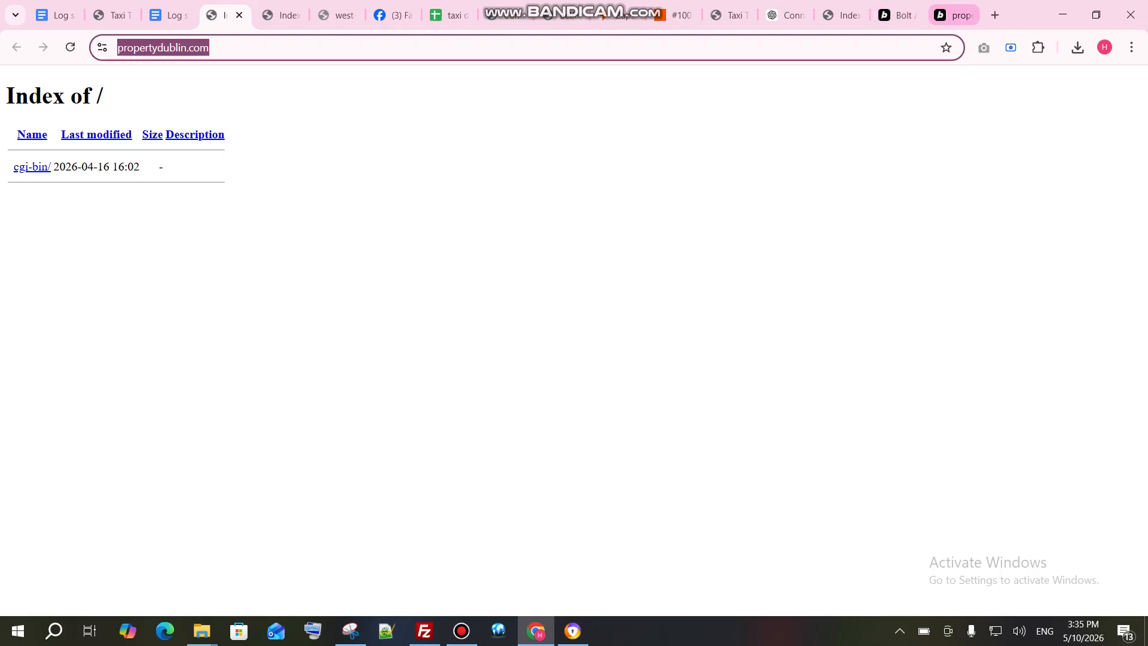
click(953, 15)
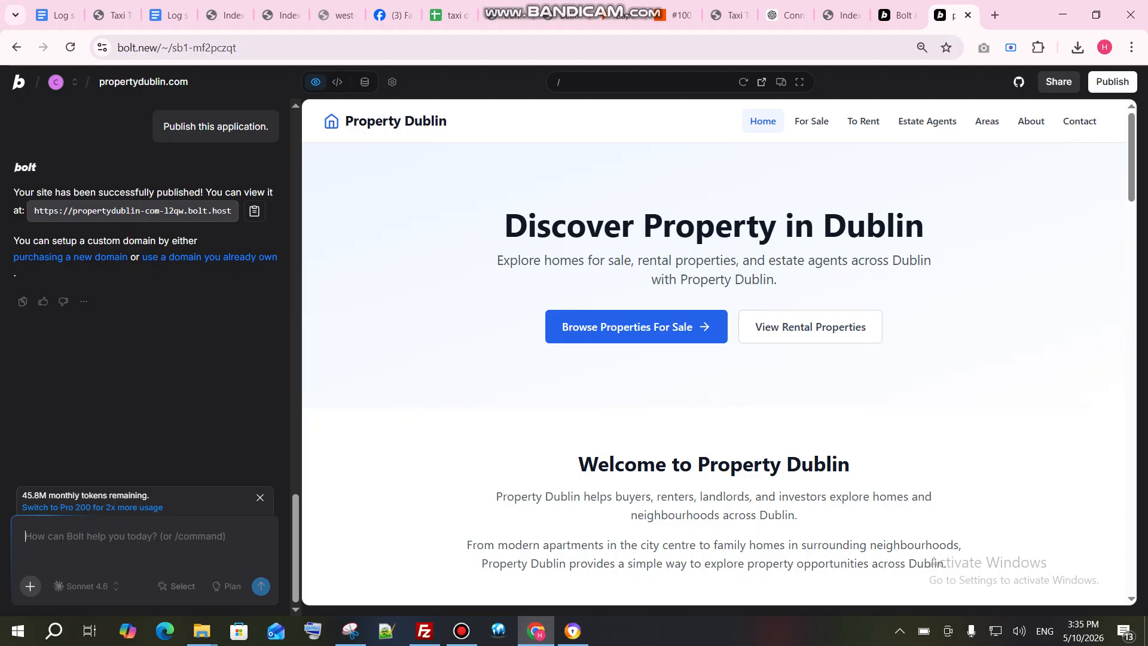
Step: Copy the highlighted FTP production-build instructions and "where is dist zip file?" from the Google Docs log sheet and submit them as a Bolt prompt
click(57, 15)
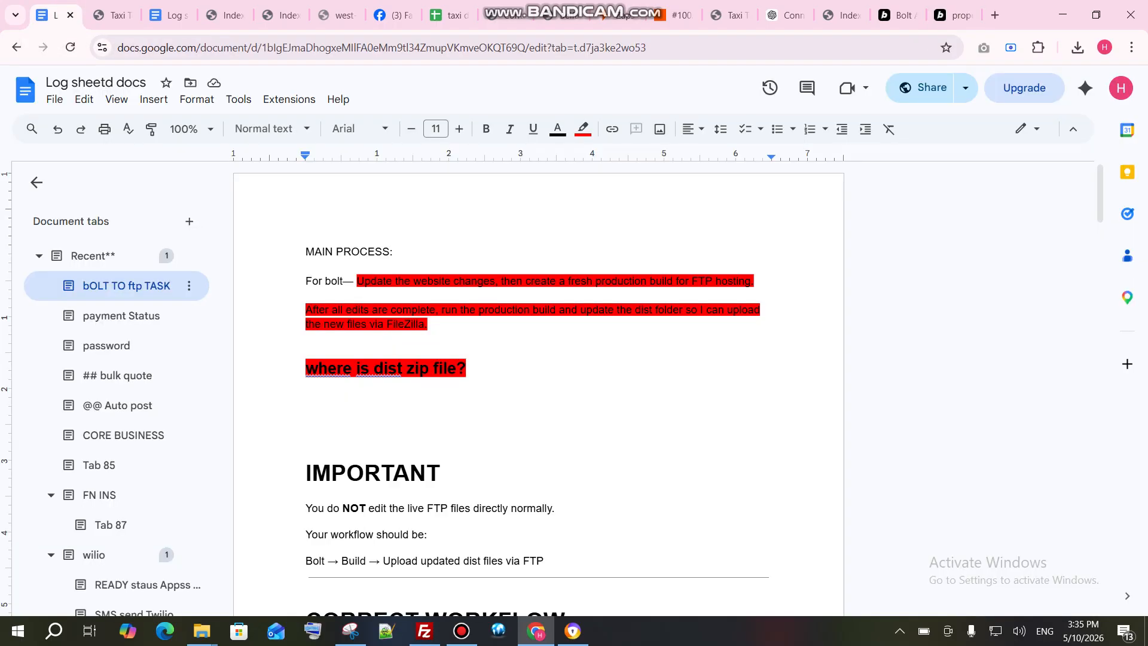
click(355, 281)
drag(355, 281, 467, 369)
key(ctrl+c)
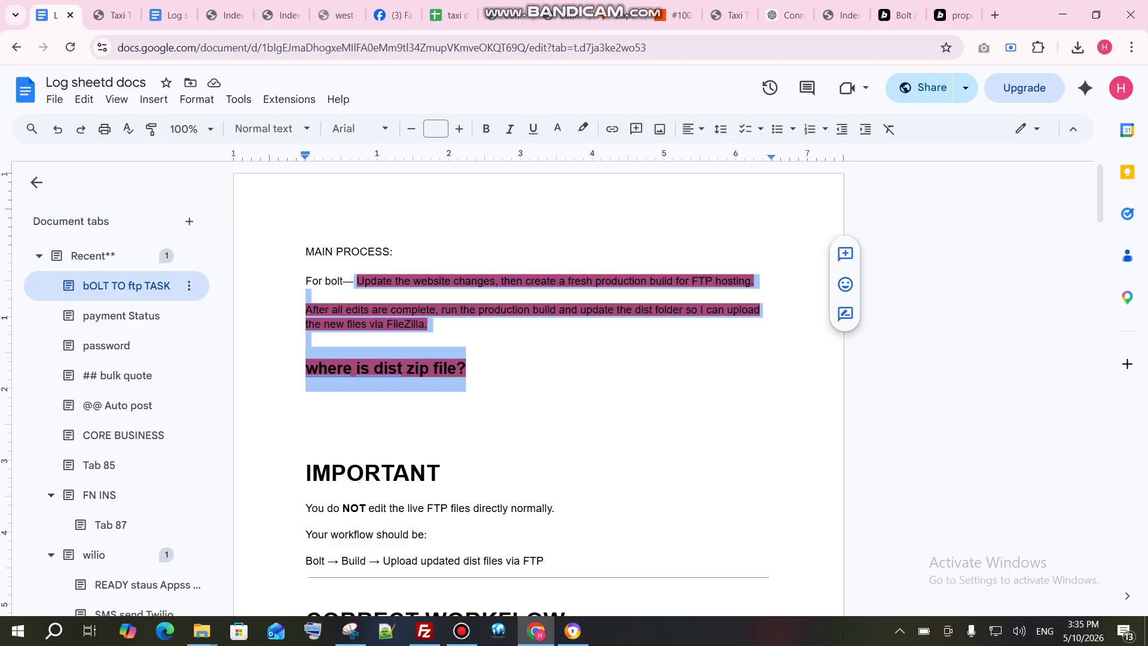
click(953, 15)
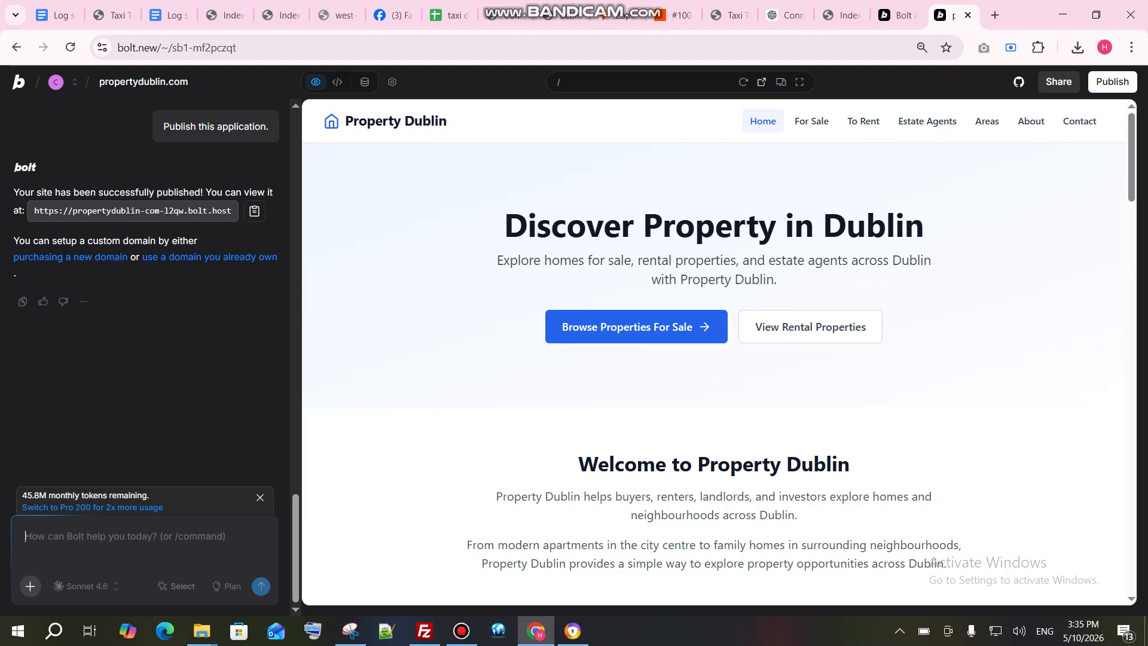
key(ctrl+v)
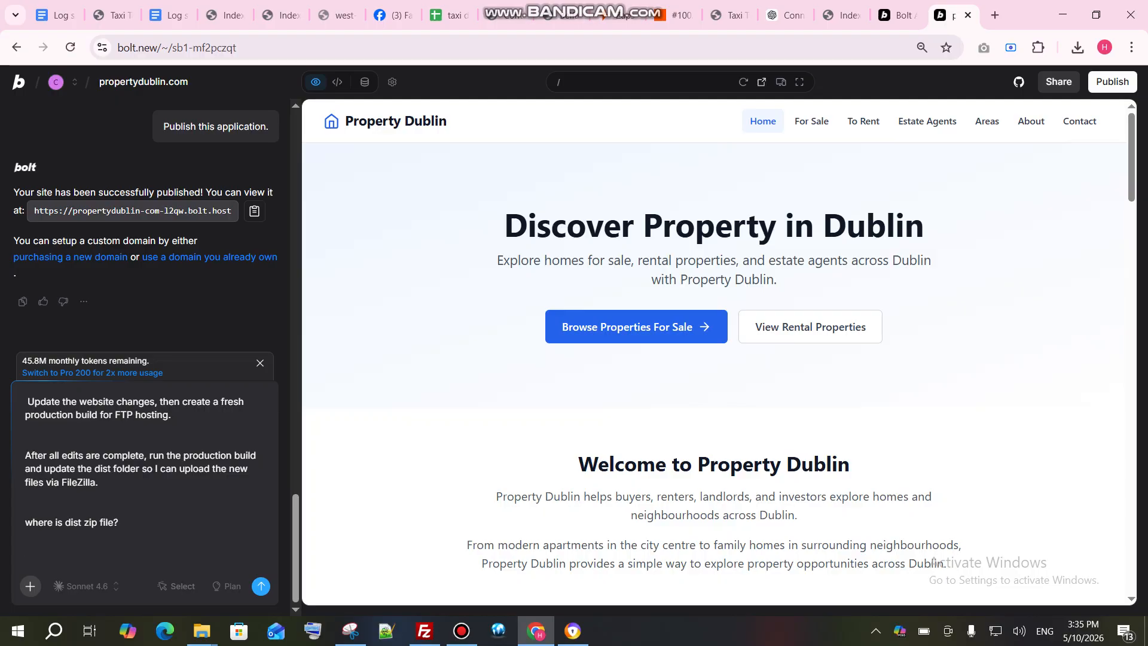
key(Return)
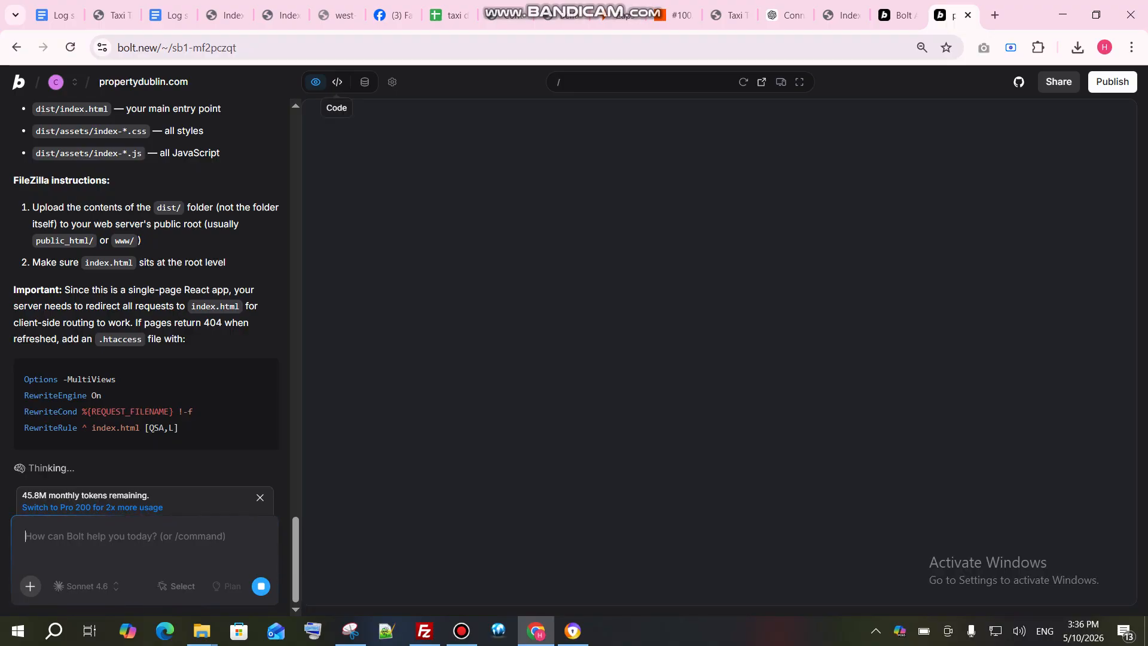
Step: Show the project's code files and export the propertydublin.com project as a download
click(337, 82)
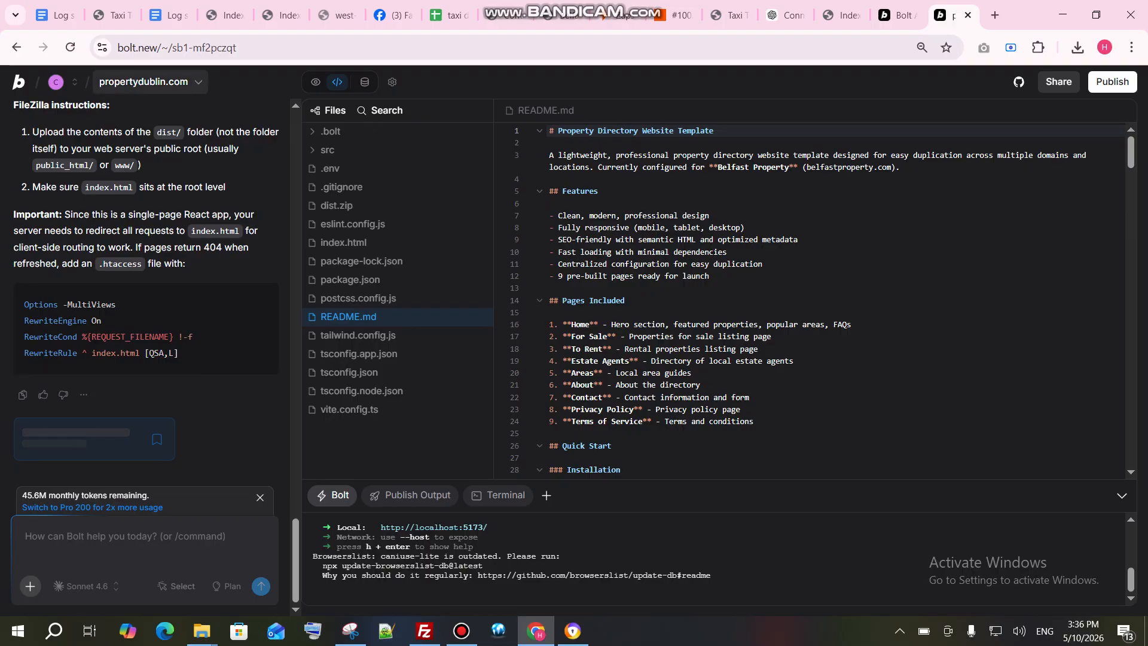
click(144, 81)
mouse_move(173, 239)
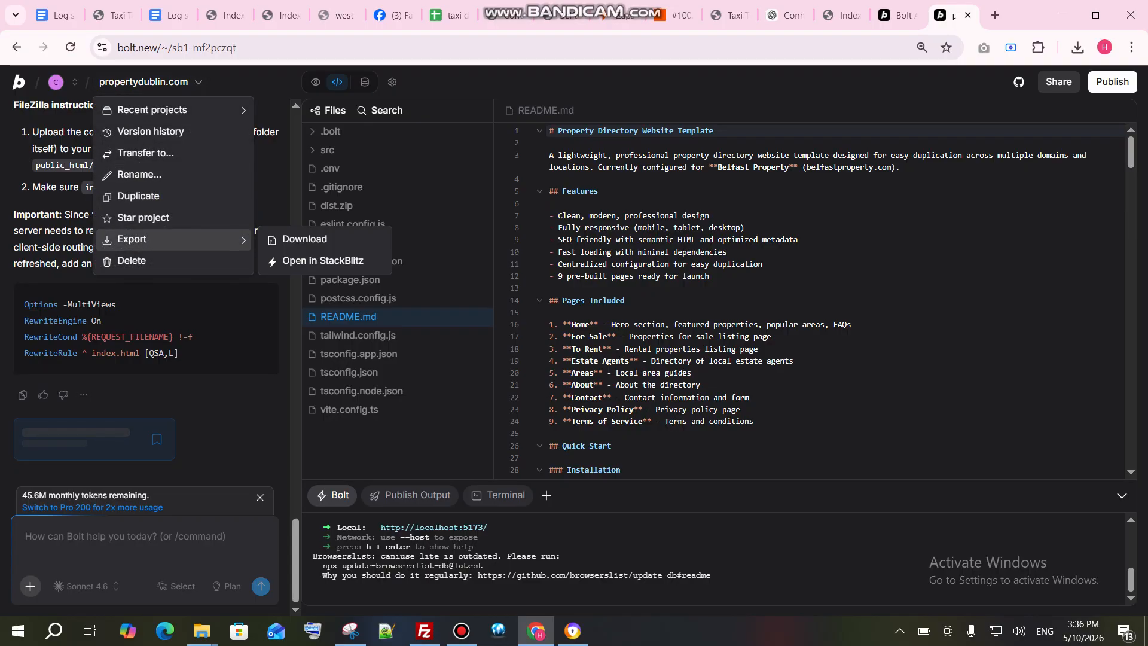
click(304, 239)
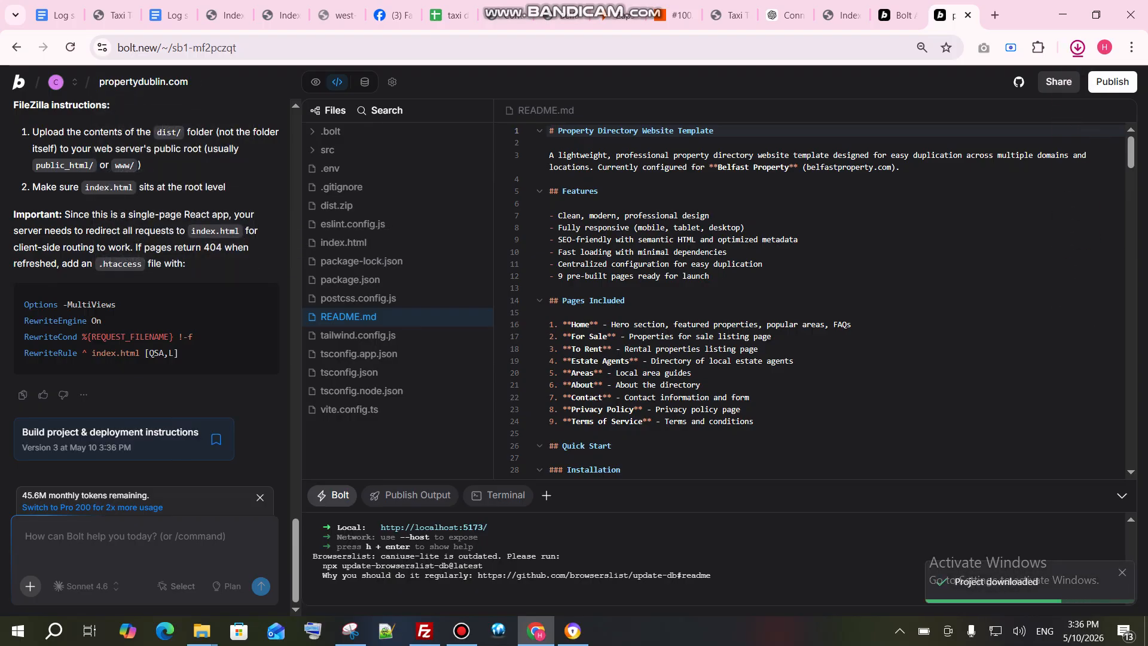
Step: Copy the downloaded project-bolt-sb1-mf2pczqt zip from Downloads into Documents > Scotland JOB > Bolt to ftp
click(1078, 47)
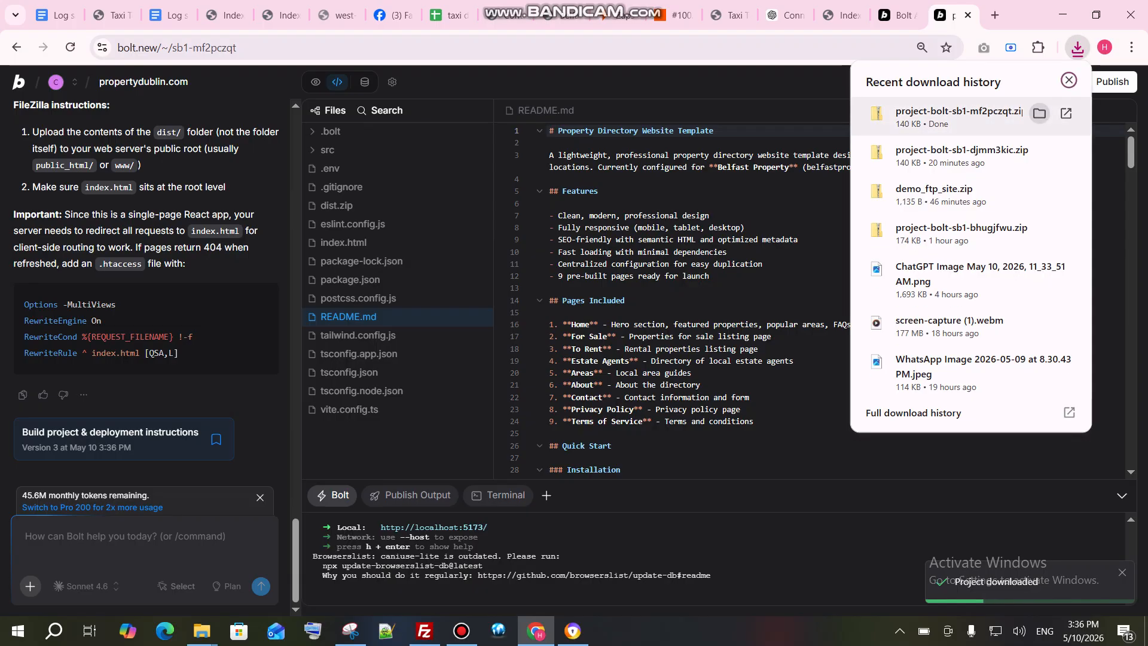
click(1039, 113)
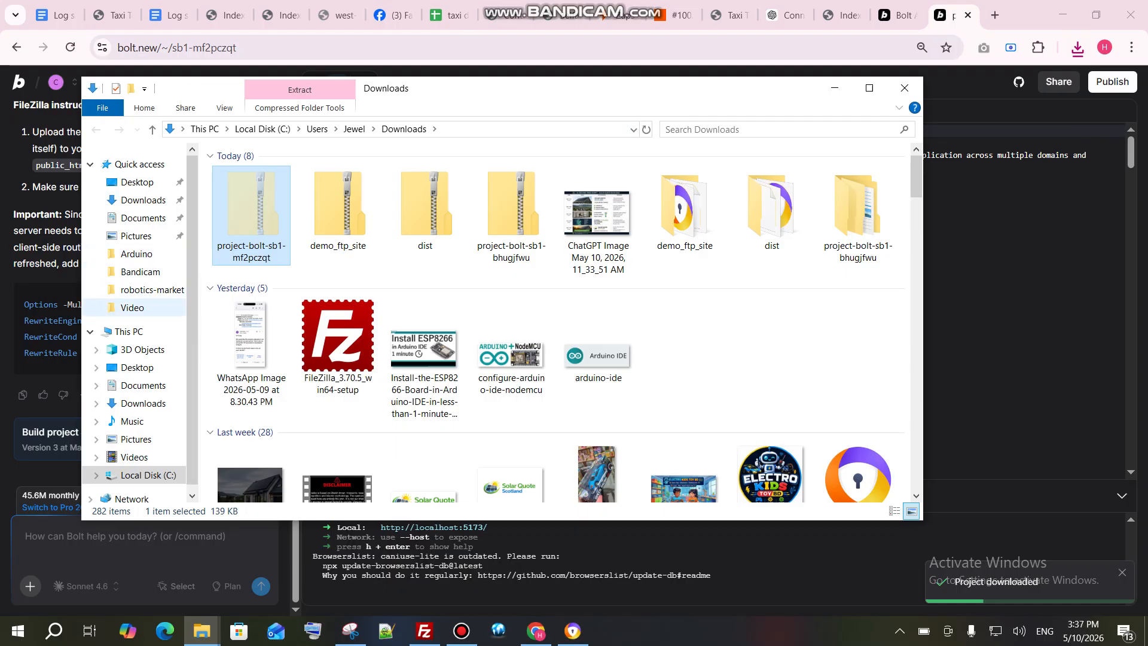
scroll(135, 388, down, 1)
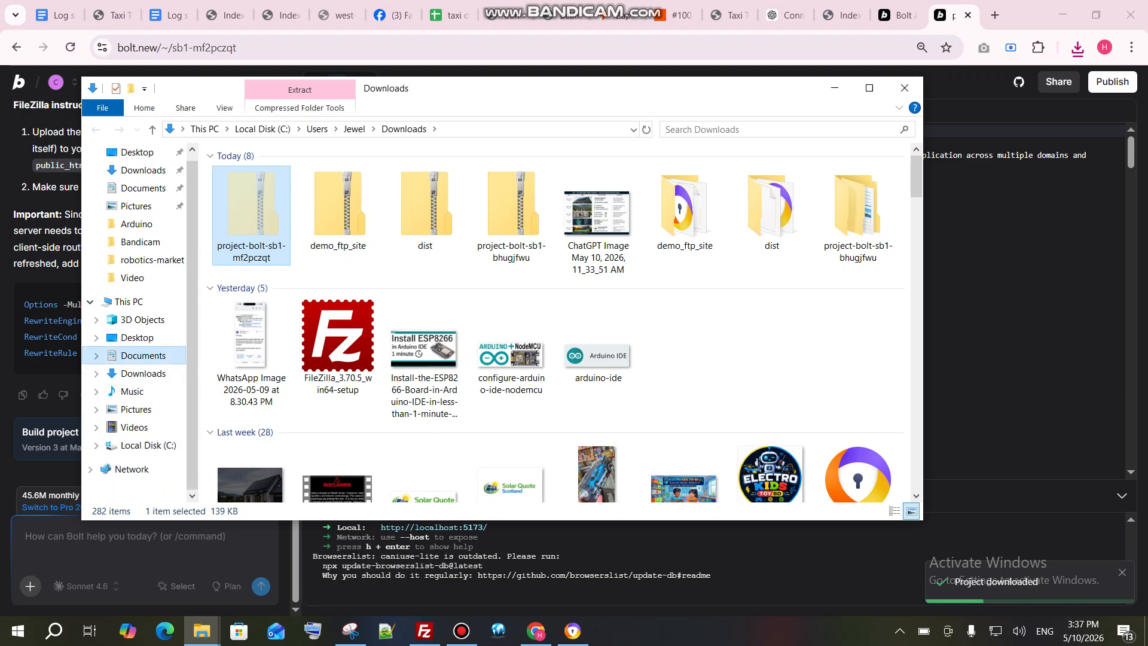
click(144, 355)
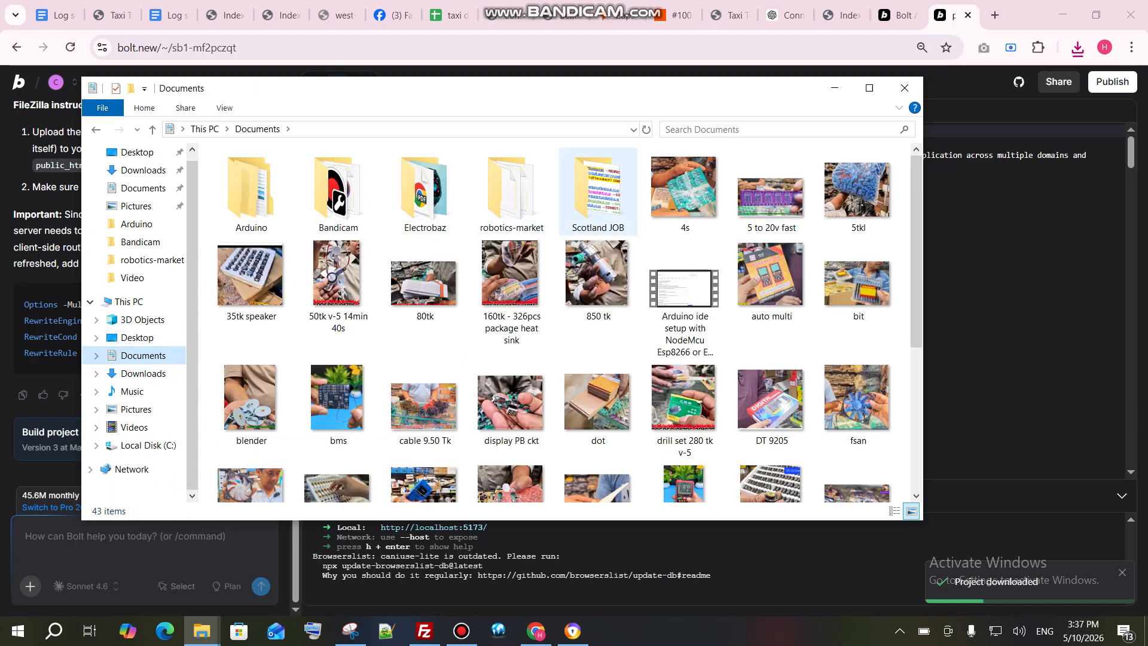
double_click(598, 191)
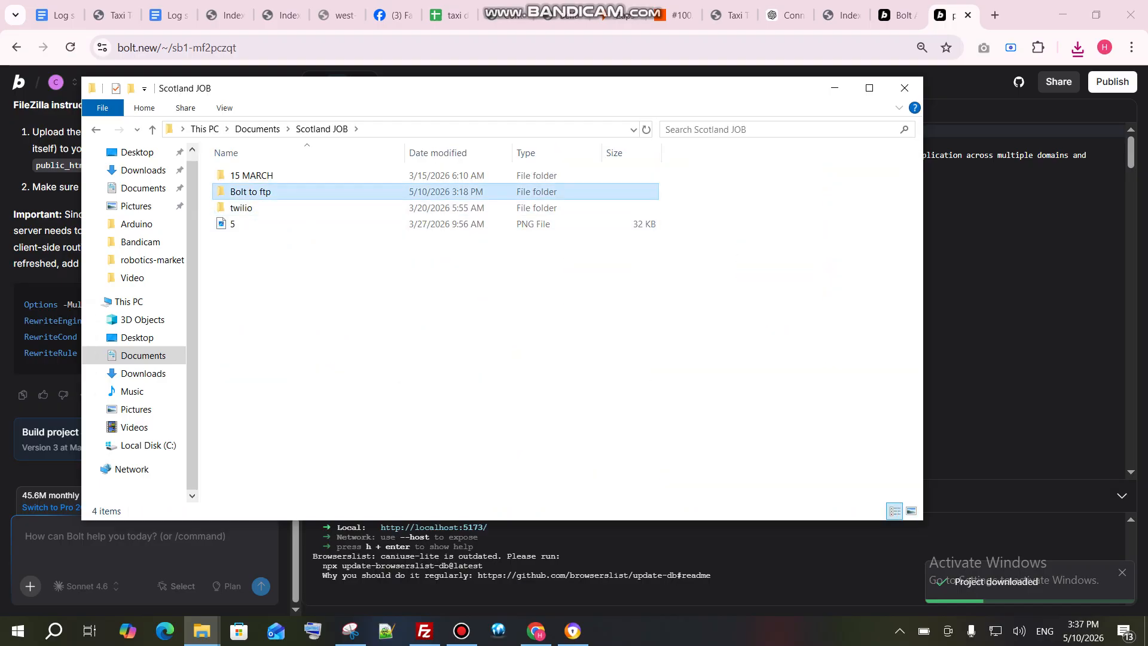
double_click(598, 191)
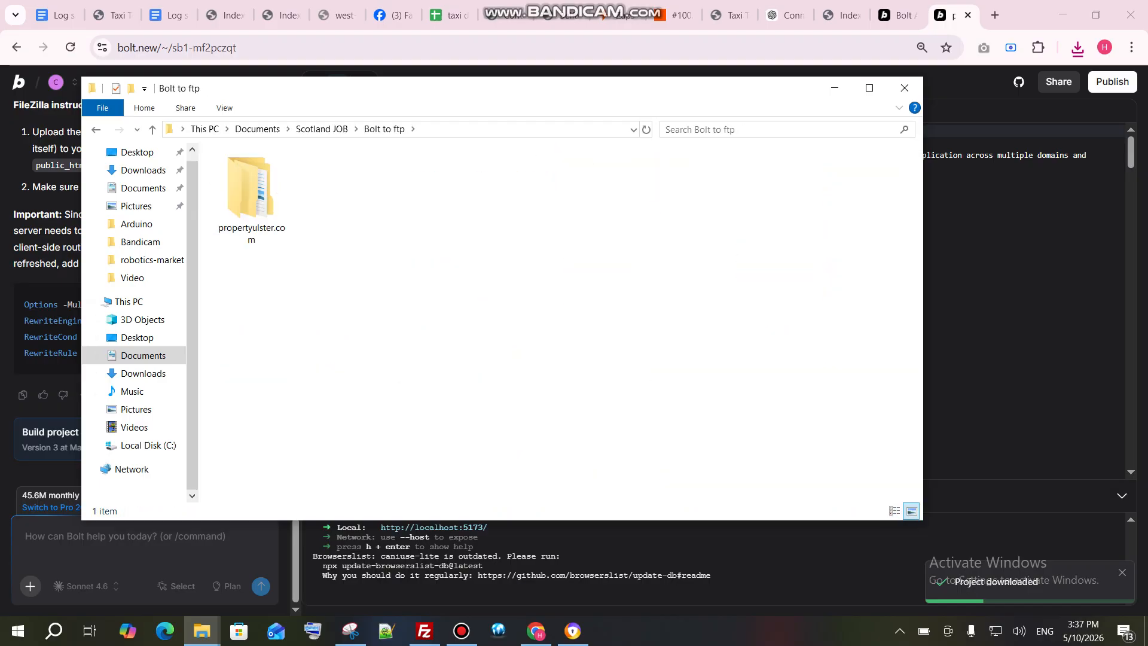
key(ctrl+v)
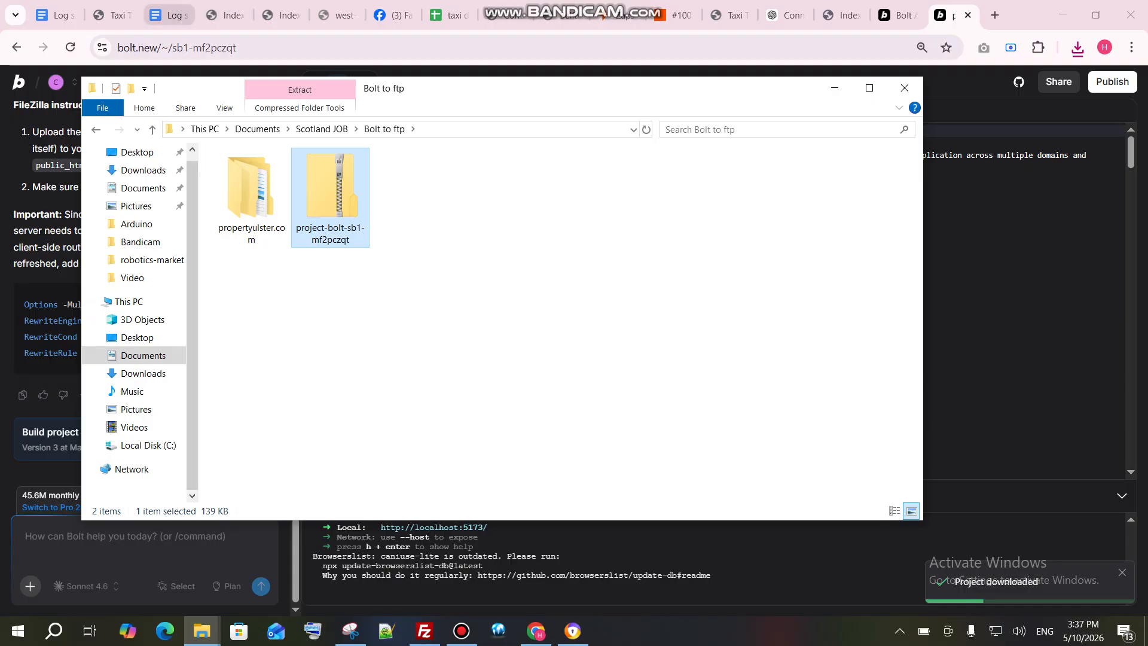
Step: Copy the propertydublin.com site address from the browser and rename the project zip in Bolt to ftp as httpspropertydublin.com
click(225, 15)
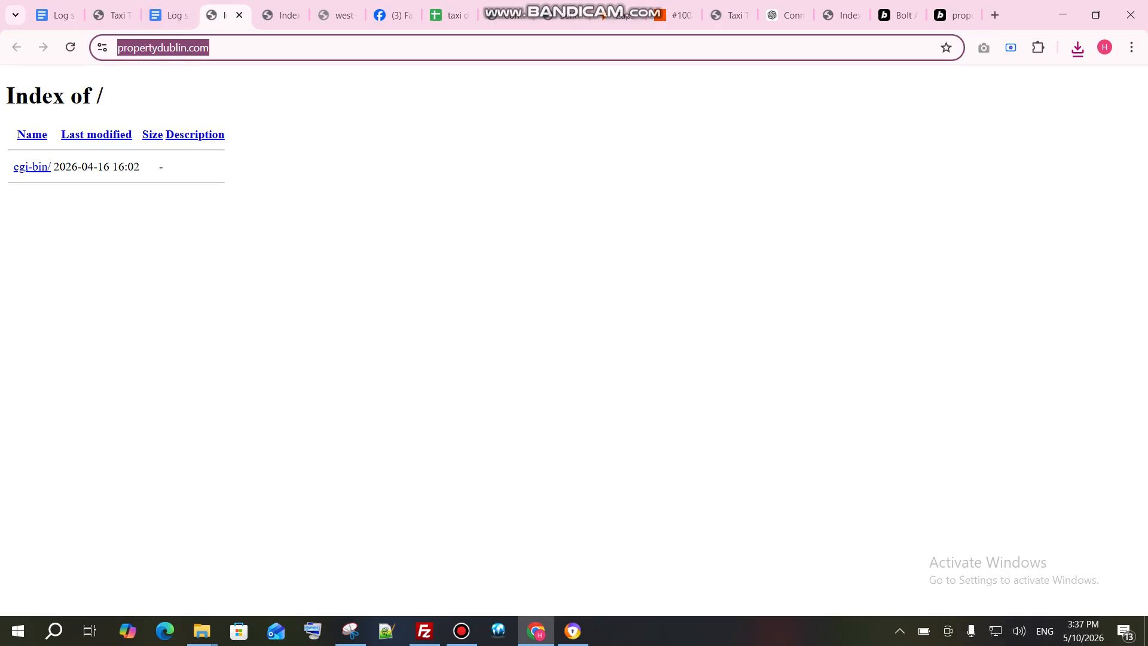
click(202, 631)
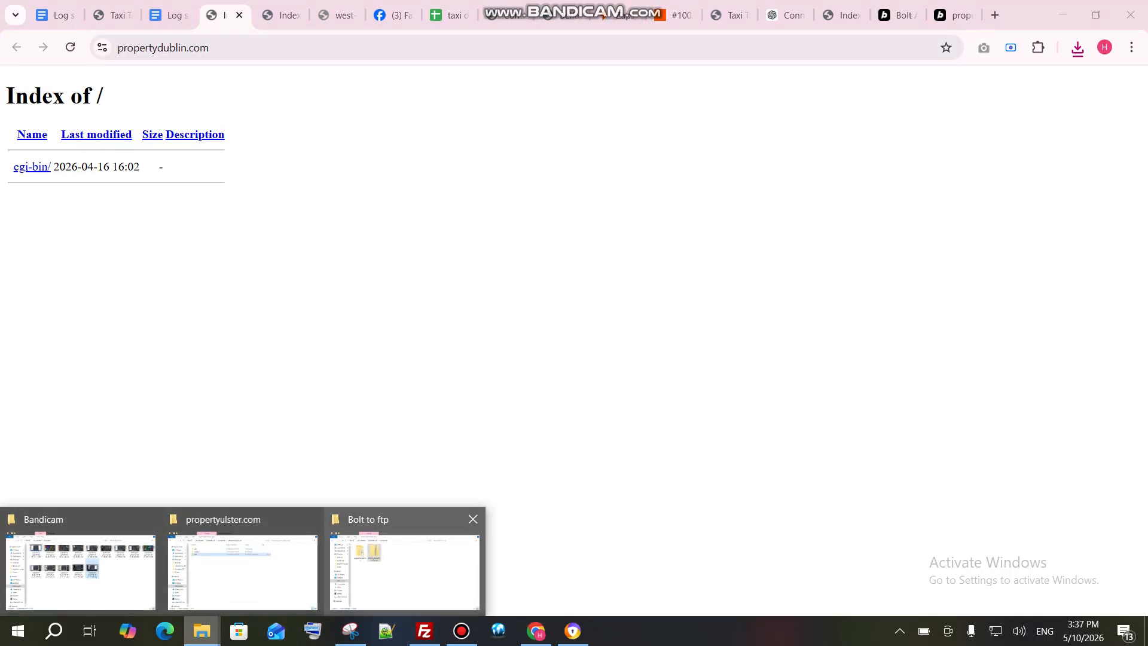
click(404, 569)
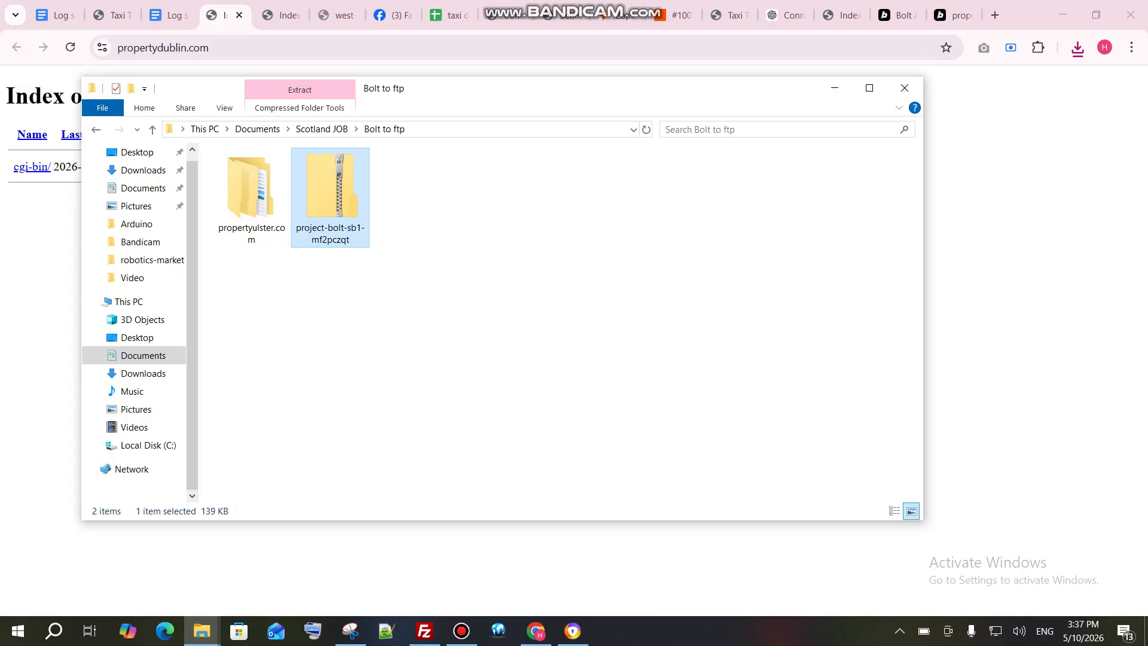
right_click(344, 242)
click(383, 552)
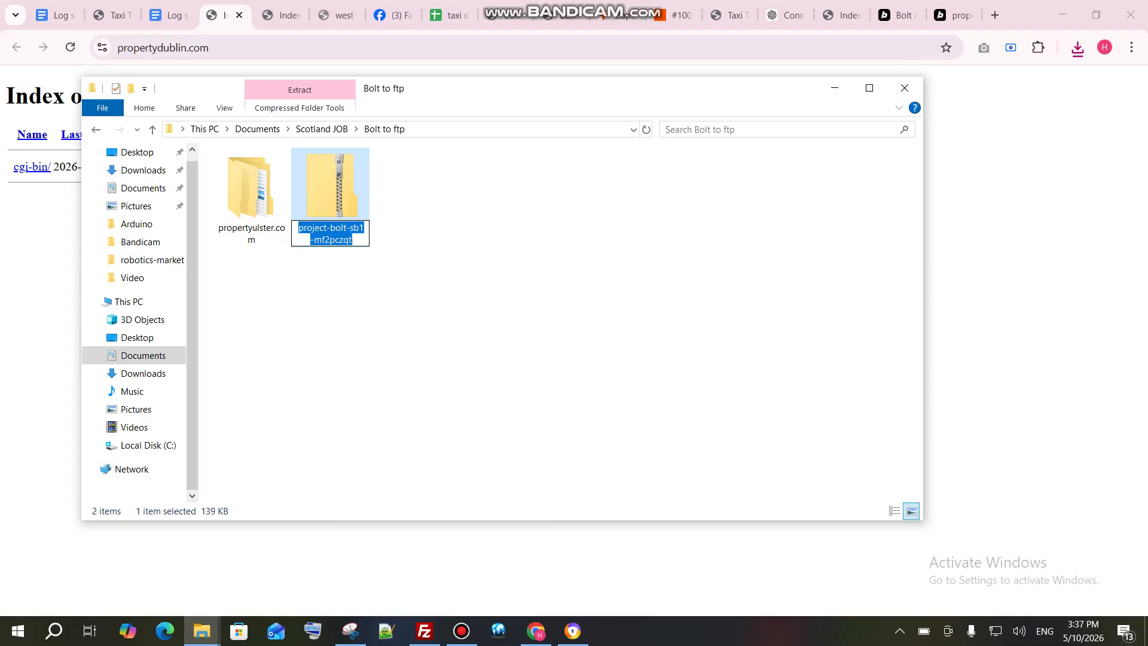
text(httpspropertydublin.com)
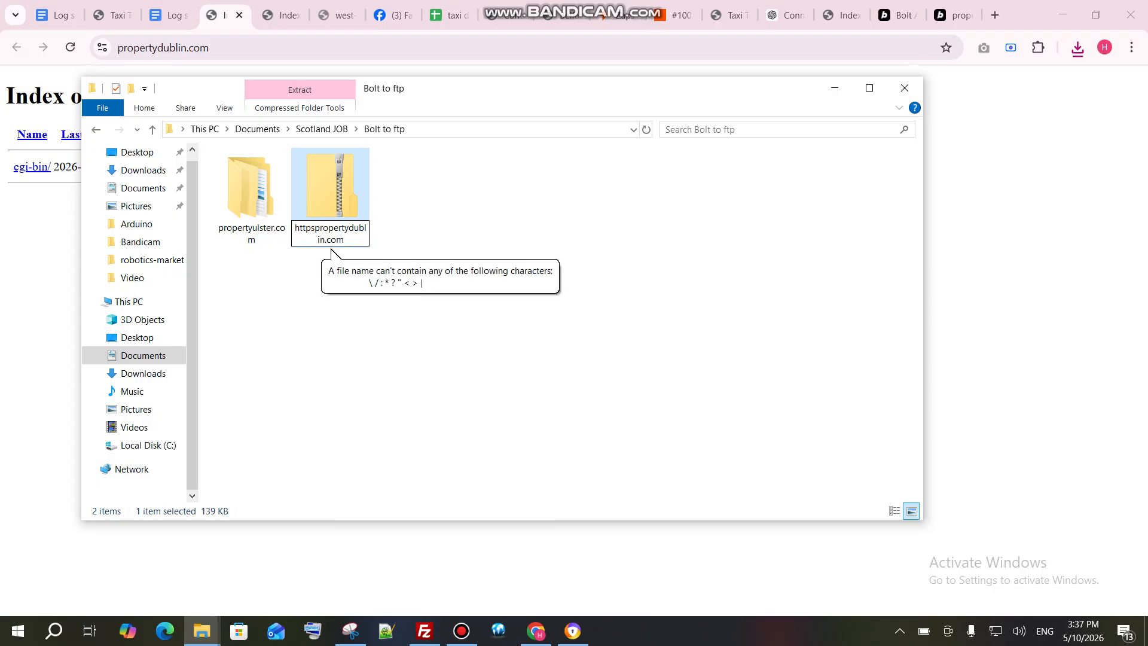
key(Return)
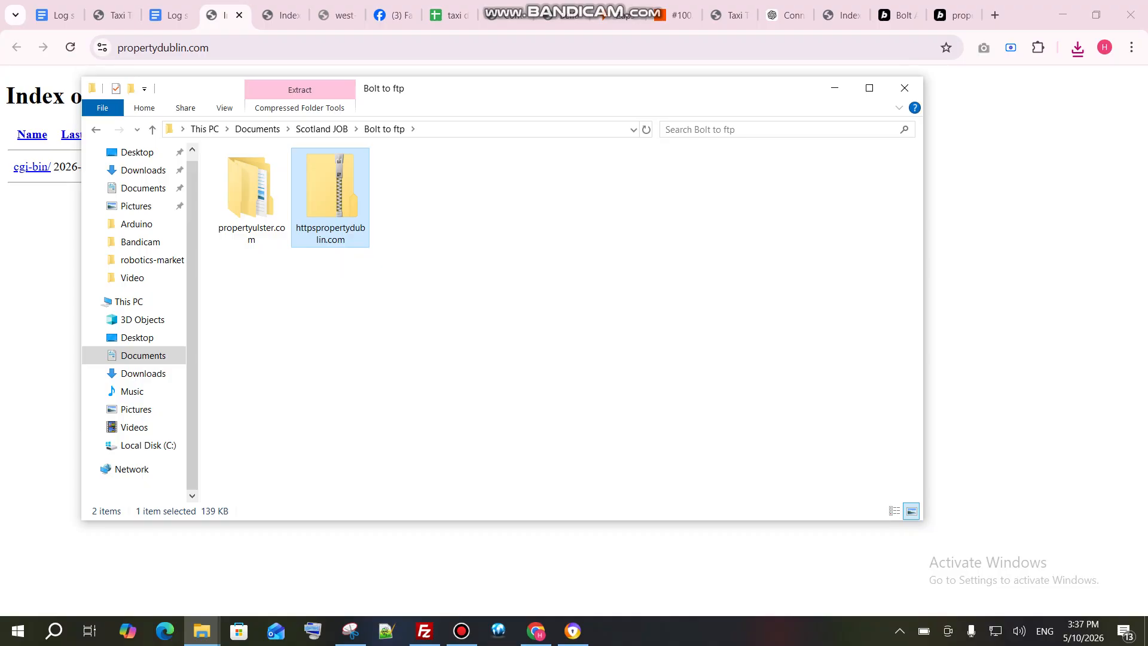
Step: Extract the httpspropertydublin.com zip into a folder of the same name within Bolt to ftp and close the extracted-files window
right_click(342, 220)
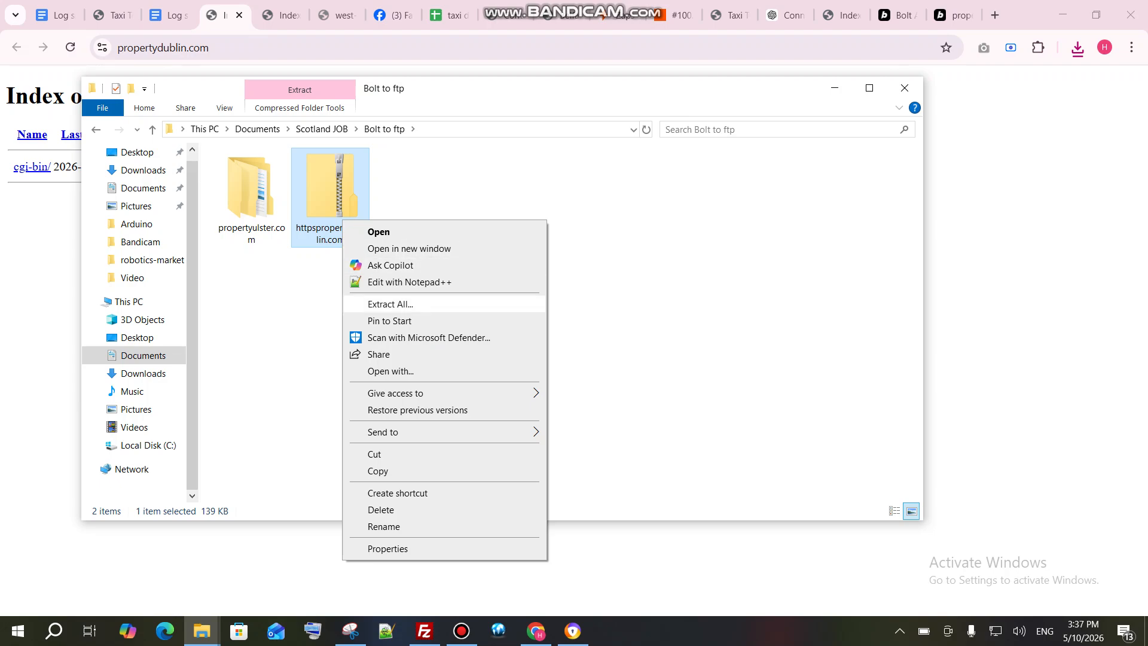
click(390, 304)
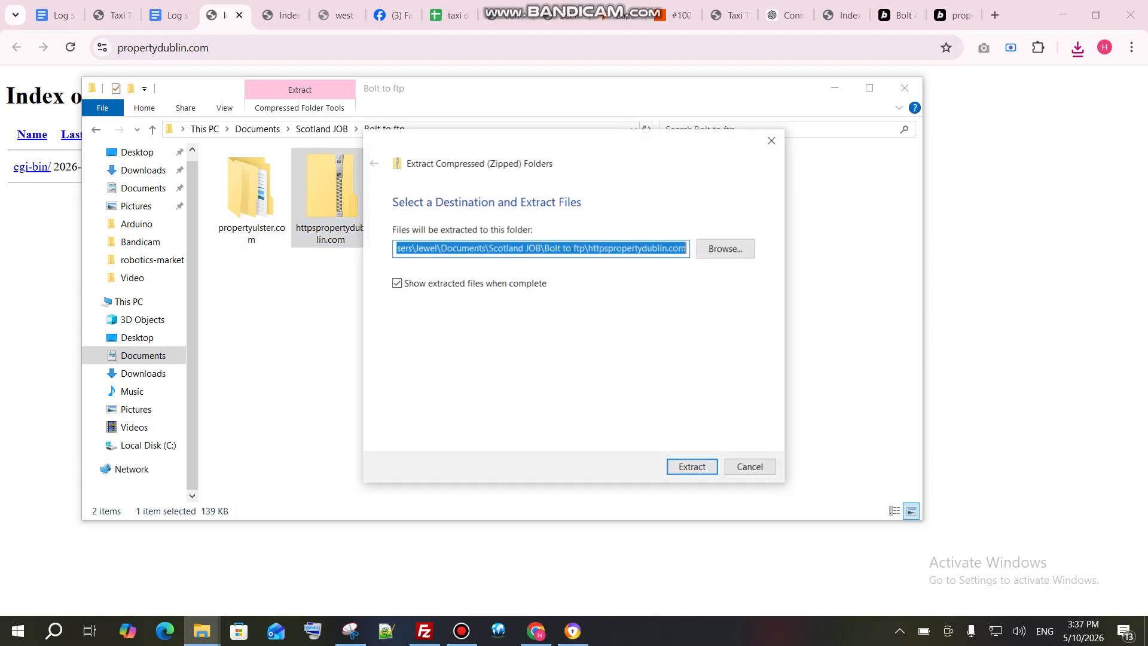
key(Return)
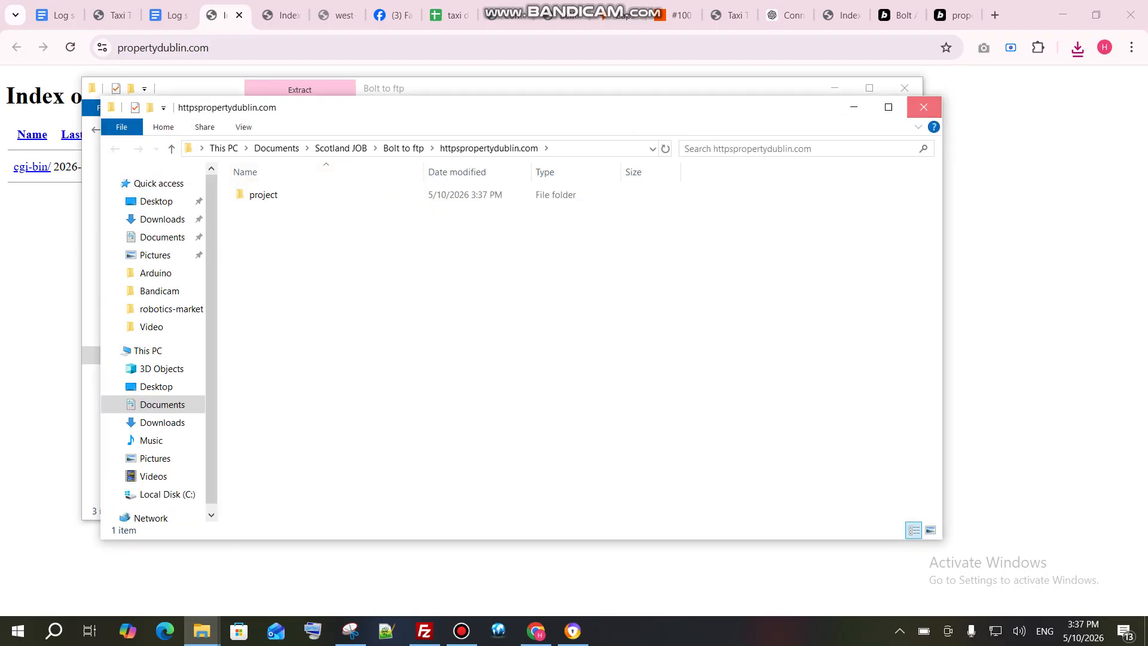
click(924, 107)
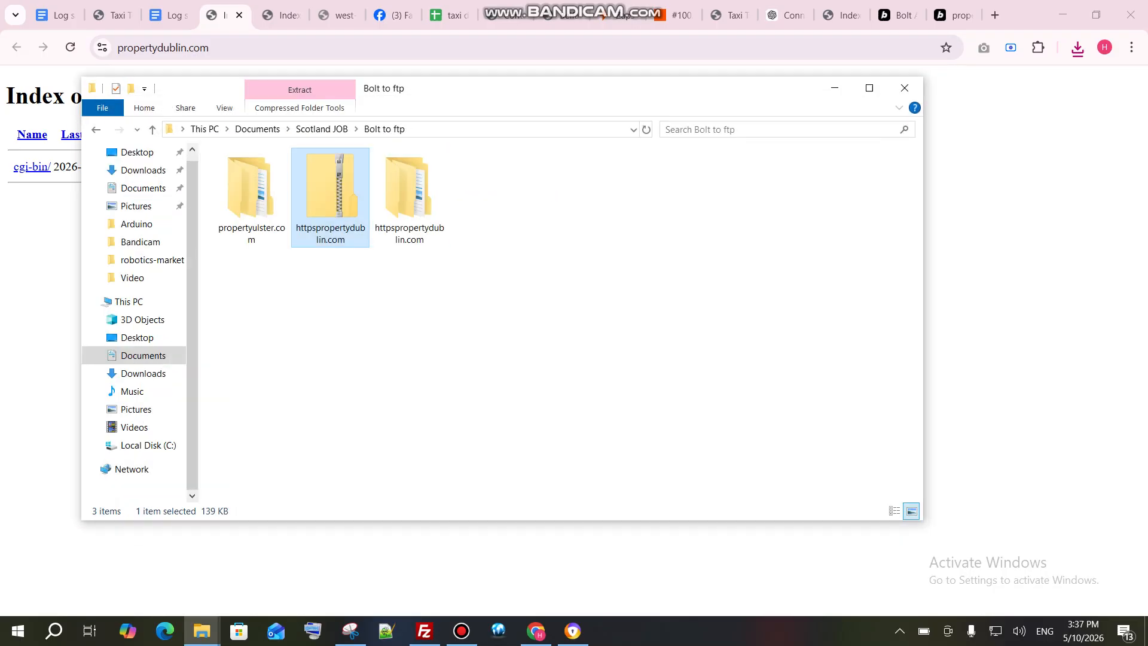
Step: Delete the httpspropertydublin.com zip from Bolt to ftp, keeping the extracted folder
key(Return)
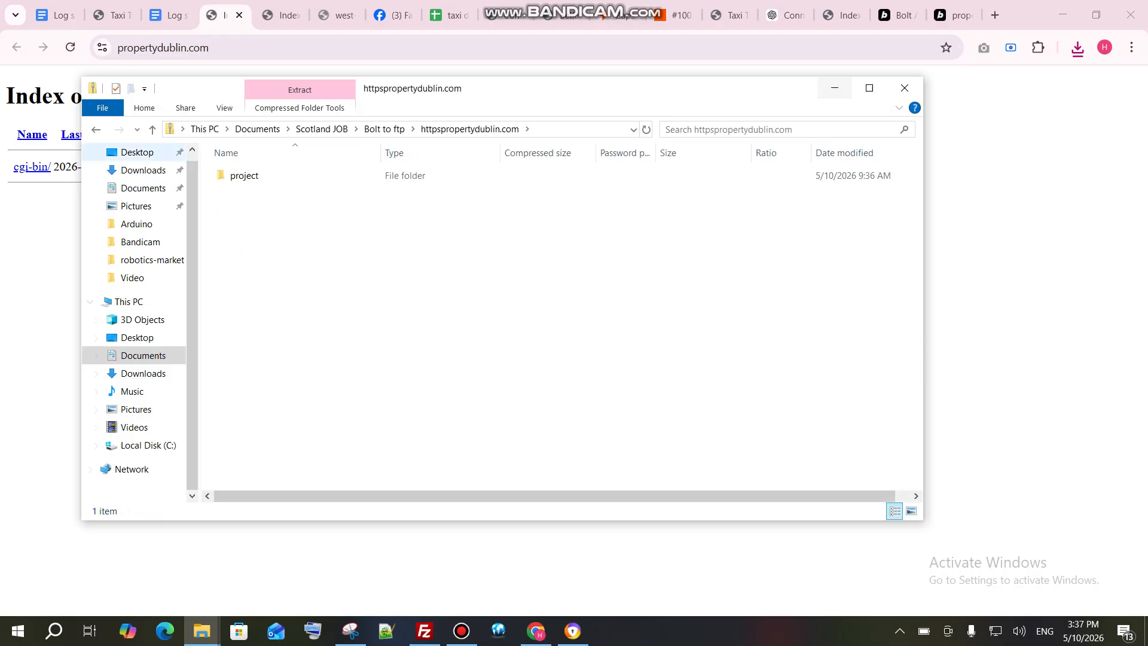
key(BackSpace)
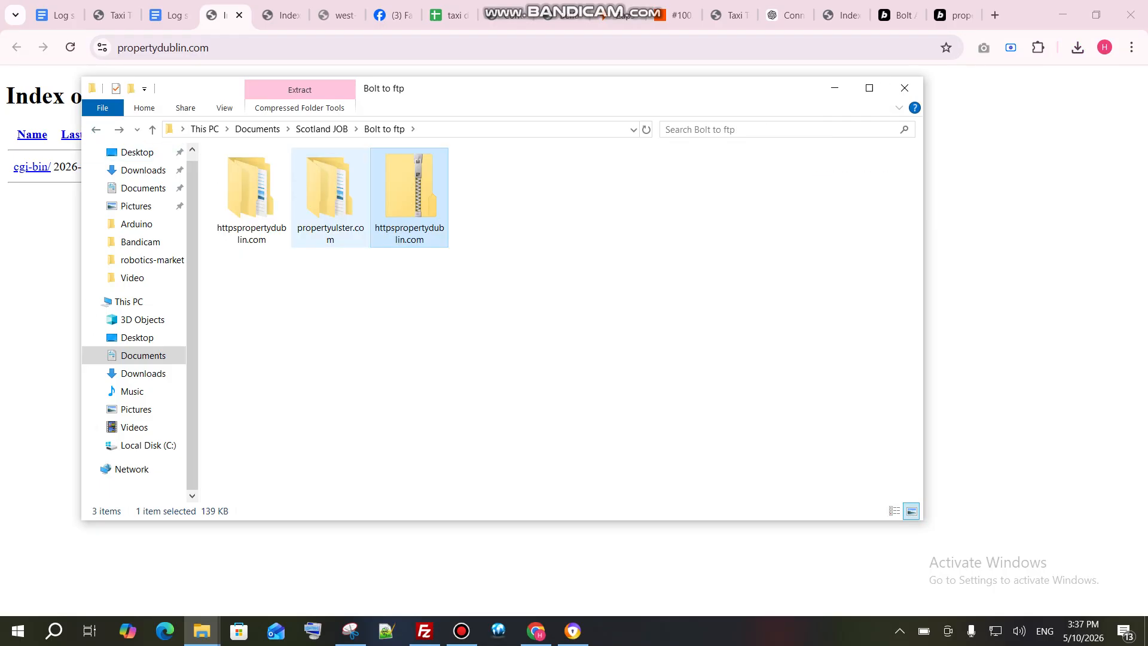
click(409, 233)
click(478, 263)
click(409, 197)
right_click(396, 206)
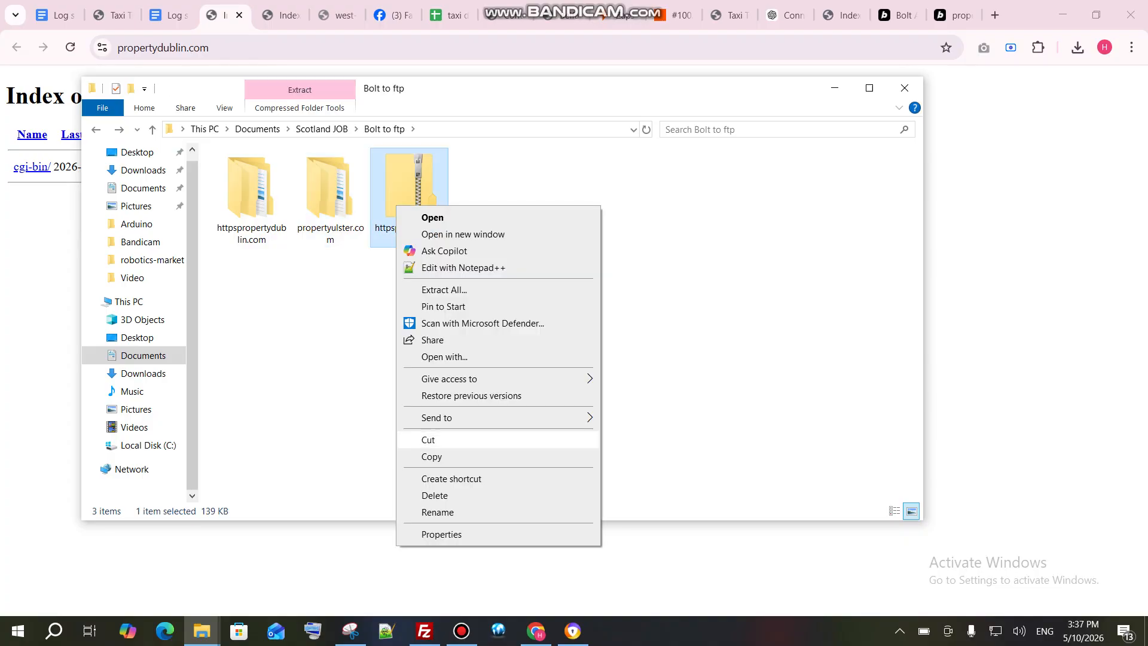
click(435, 495)
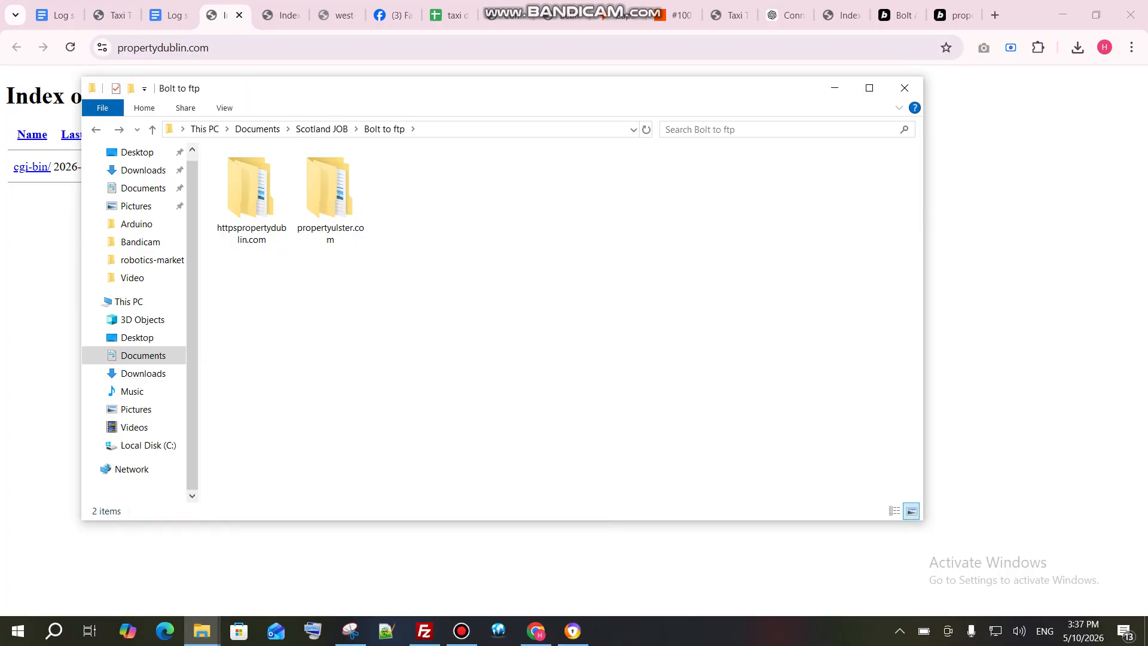
Step: Copy the dist zip from the extracted project folder into its parent httpspropertydublin.com folder
double_click(251, 197)
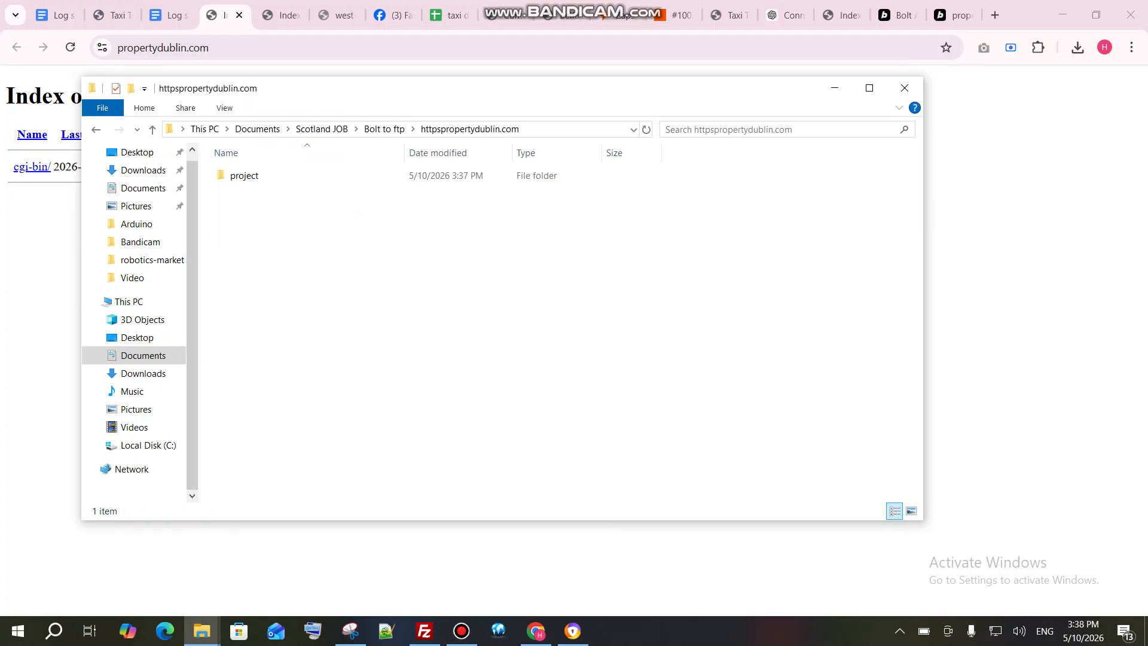
double_click(244, 176)
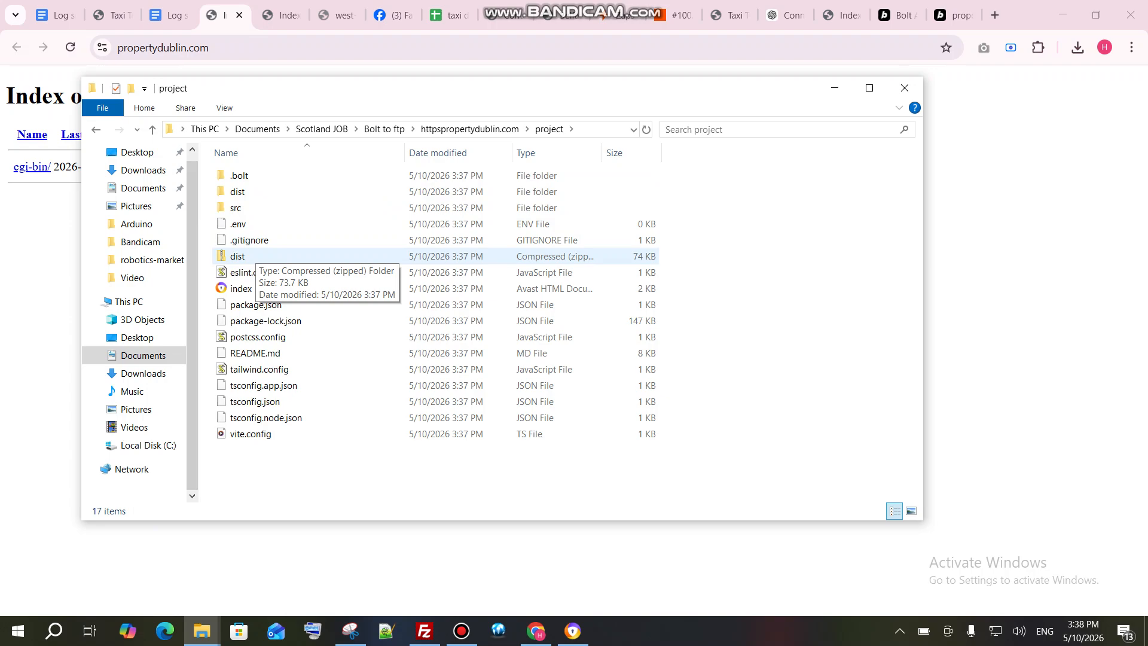
right_click(255, 256)
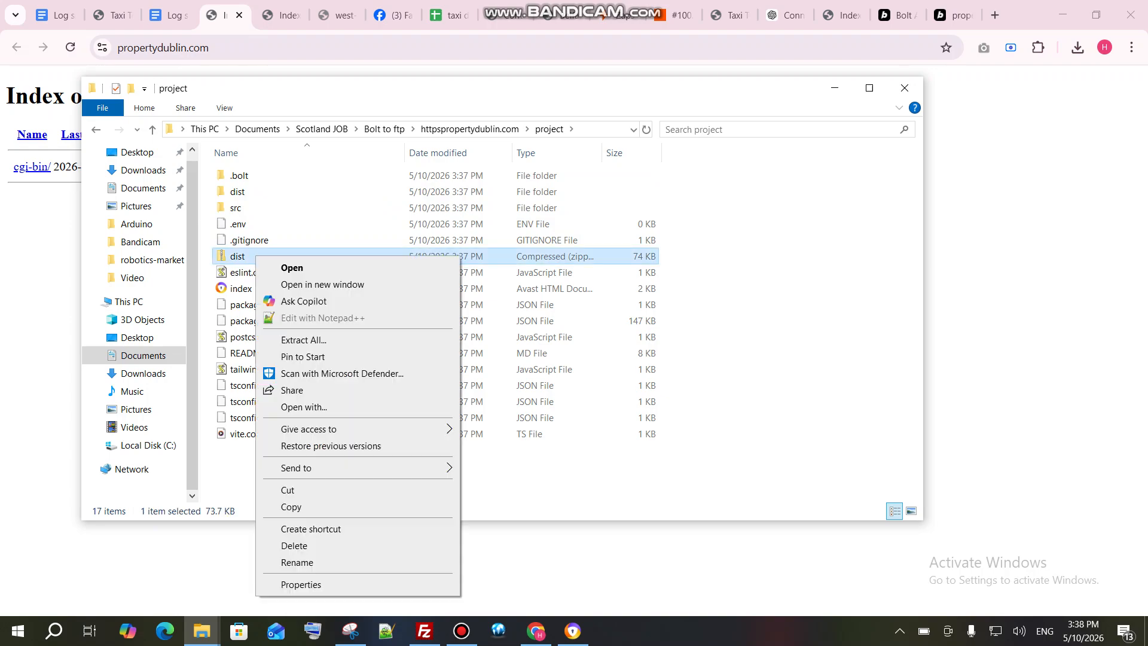
click(291, 506)
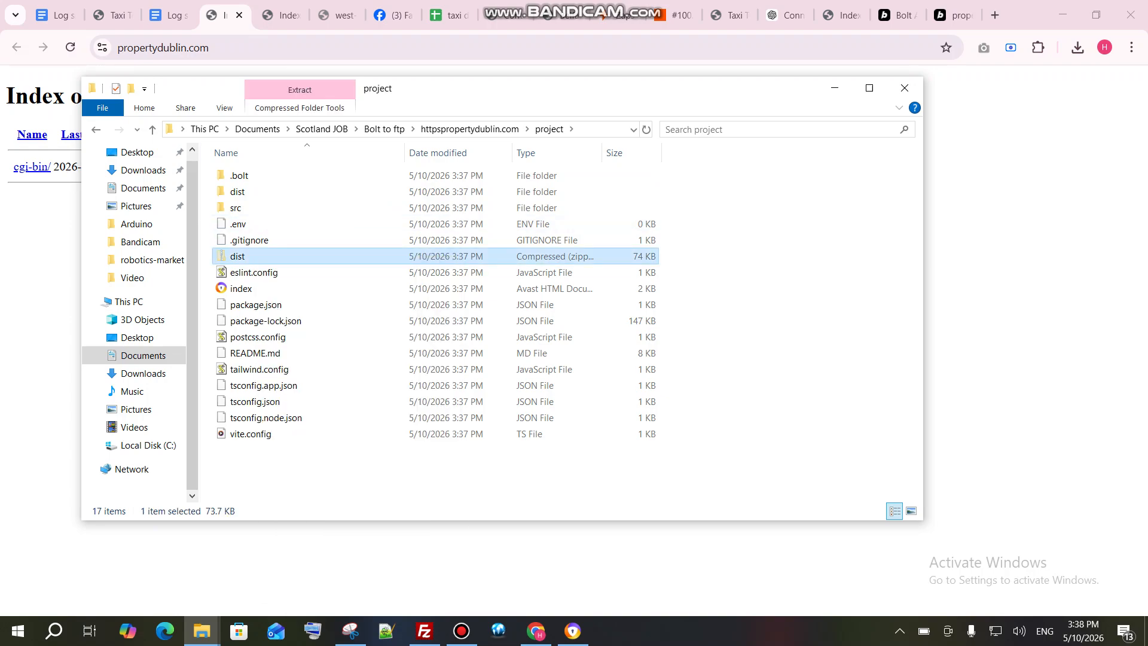
click(97, 130)
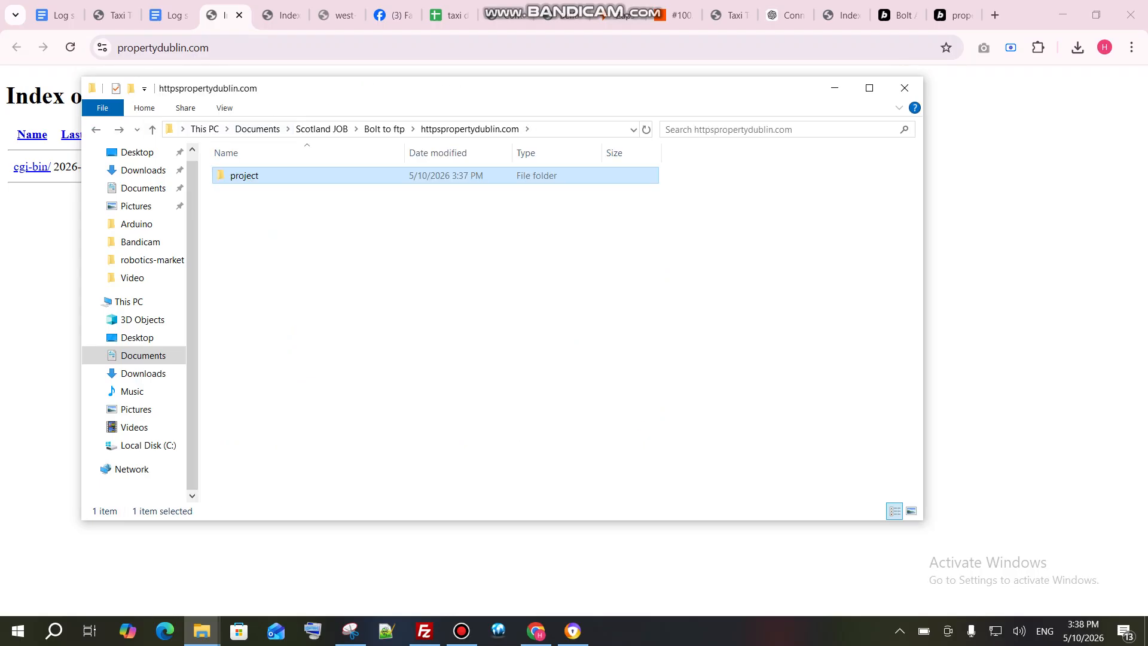
key(ctrl+v)
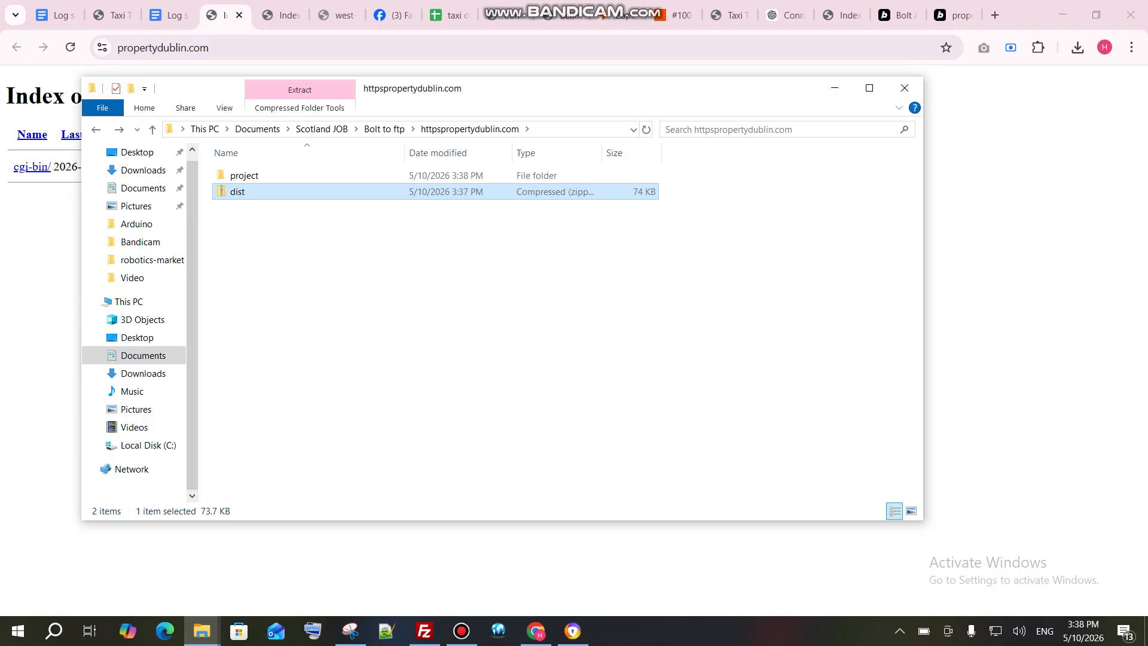
Step: Extract the copied dist zip within httpspropertydublin.com and open the inner dist folder
right_click(250, 195)
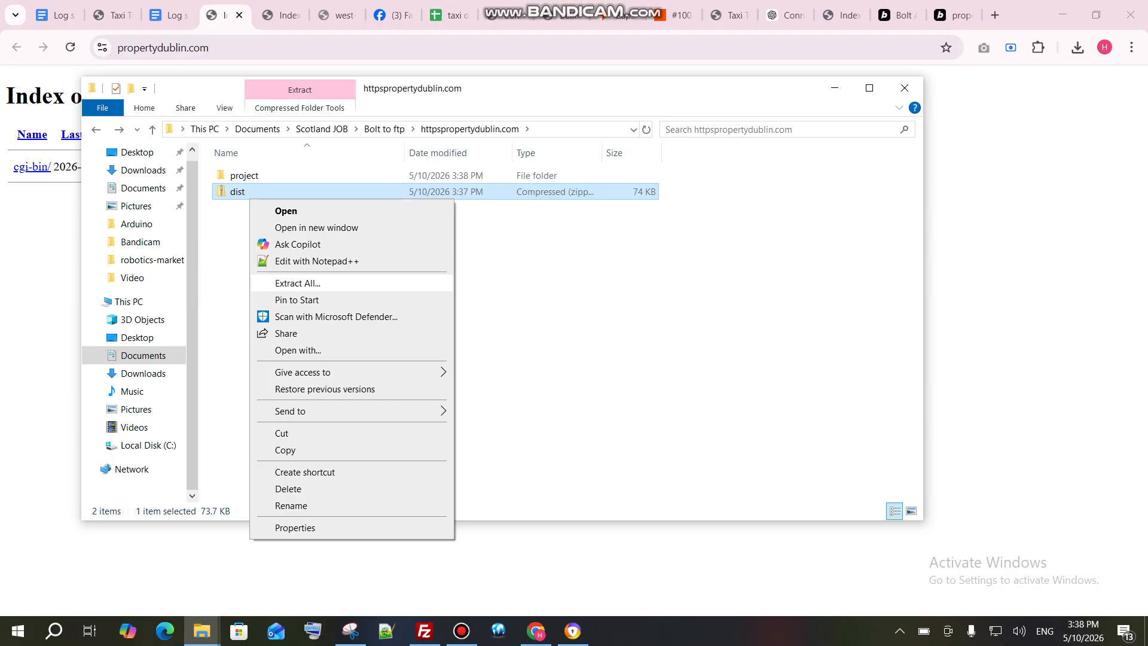
click(298, 283)
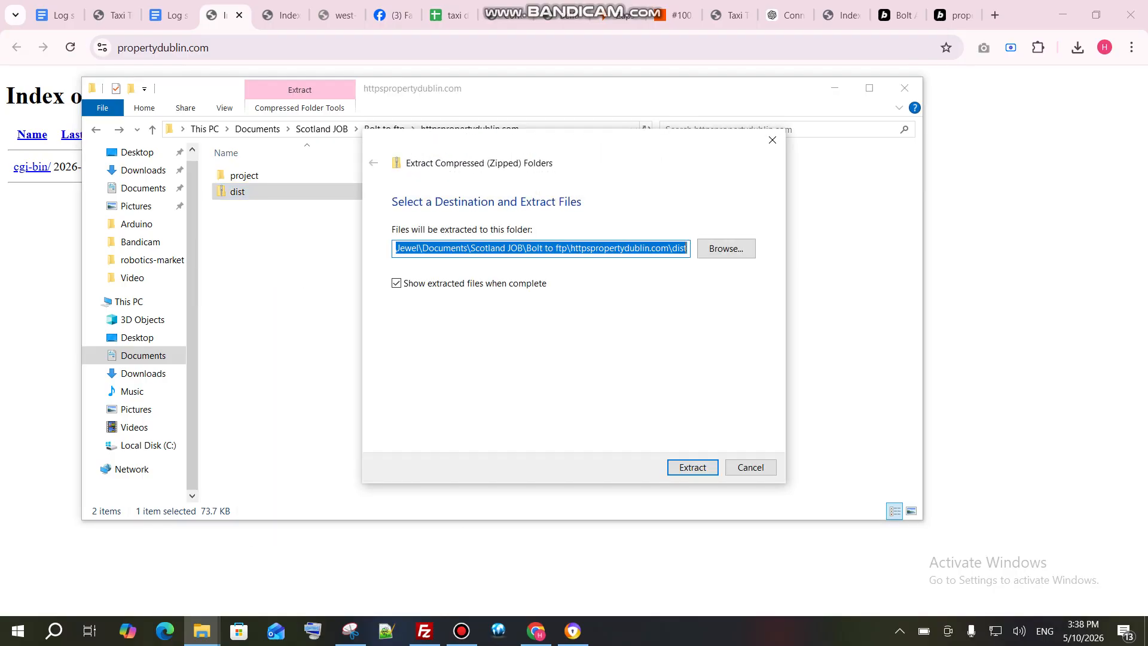
key(Return)
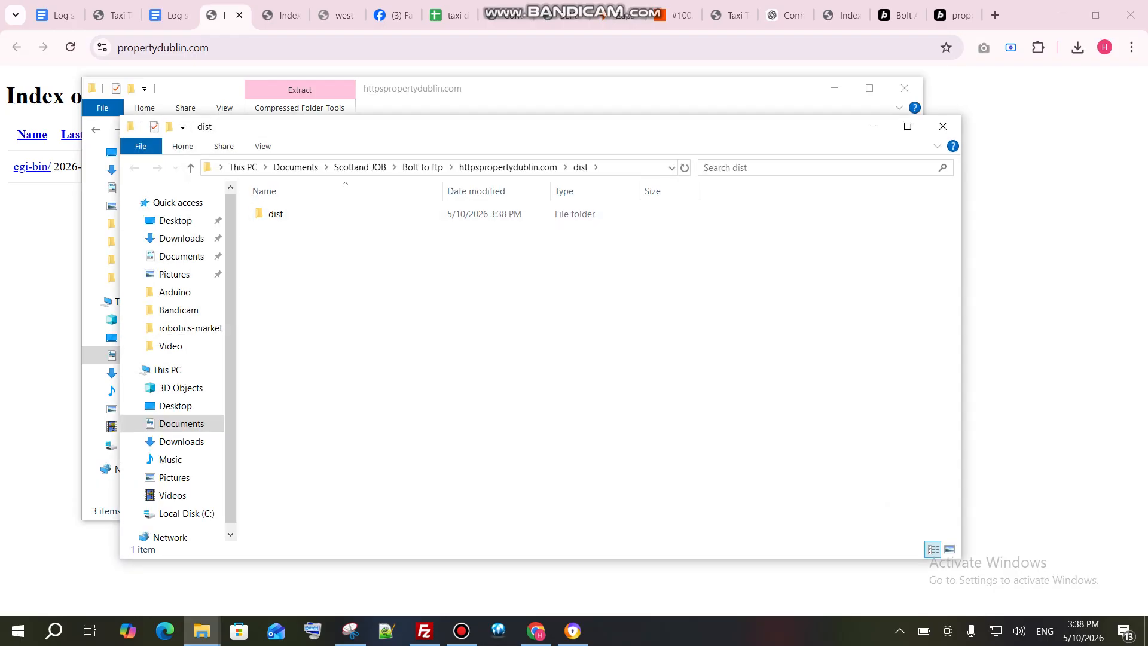
click(943, 125)
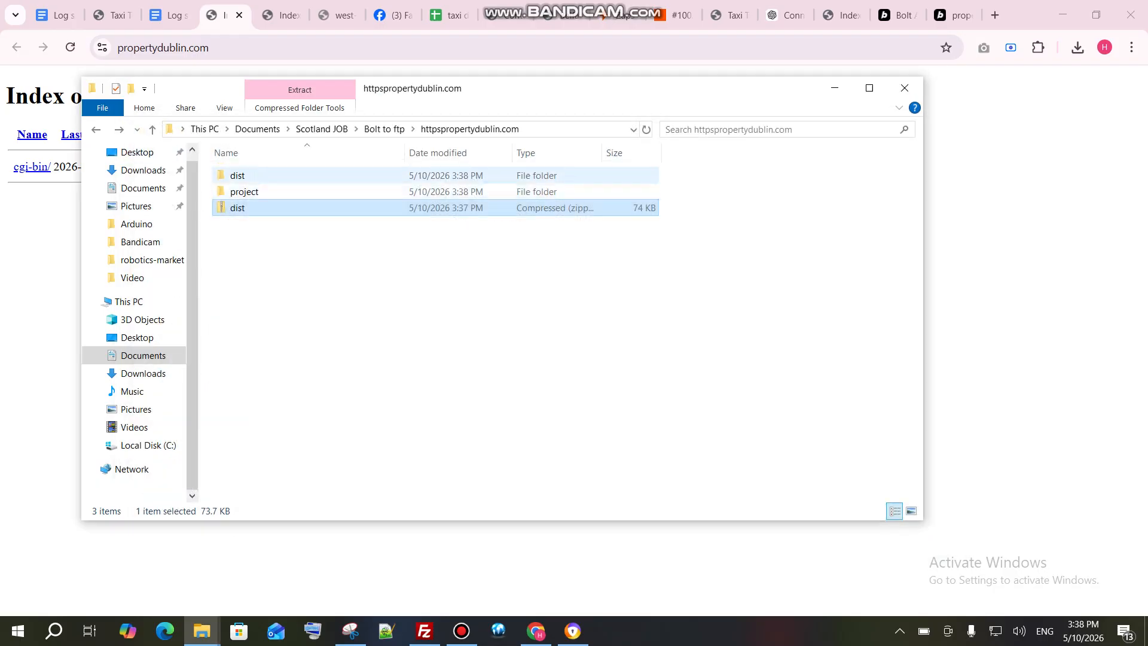
double_click(250, 176)
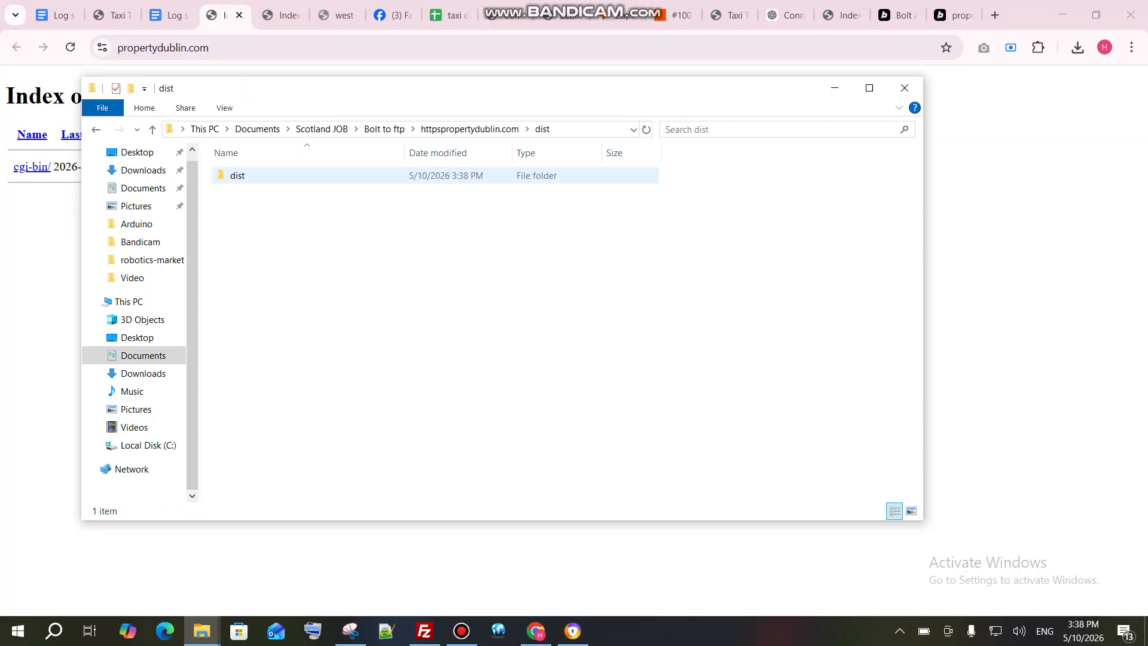
double_click(242, 175)
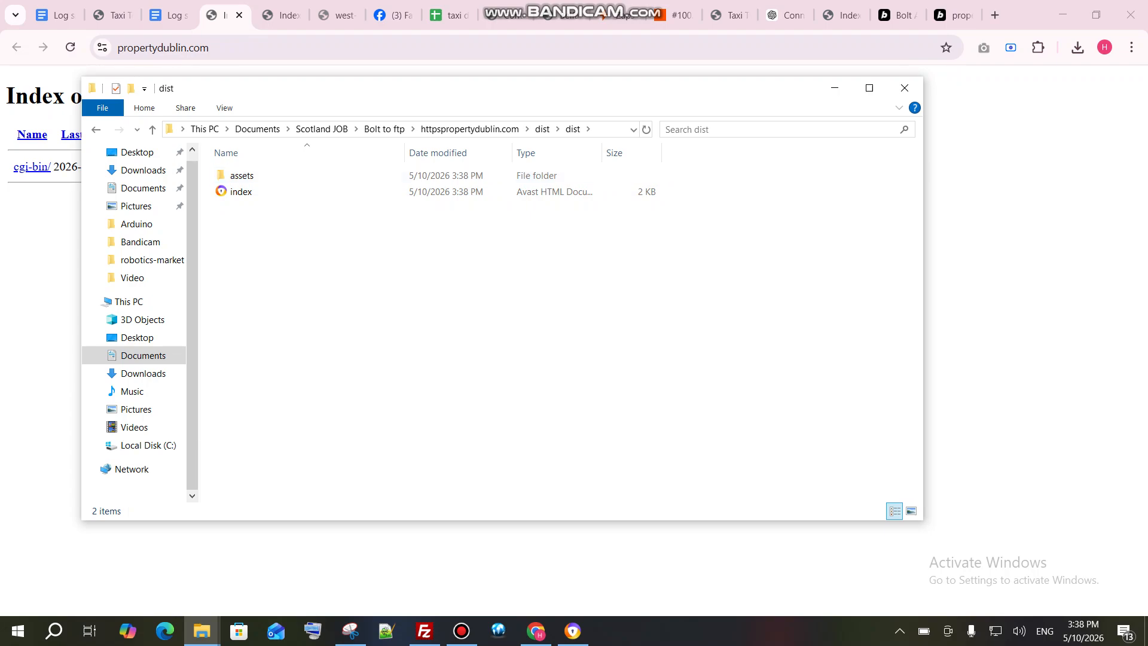
Step: Switch to FileZilla and set the local site to the inner dist folder under Documents, Scotland JOB, Bolt to ftp, httpspropertydublin.com
click(425, 631)
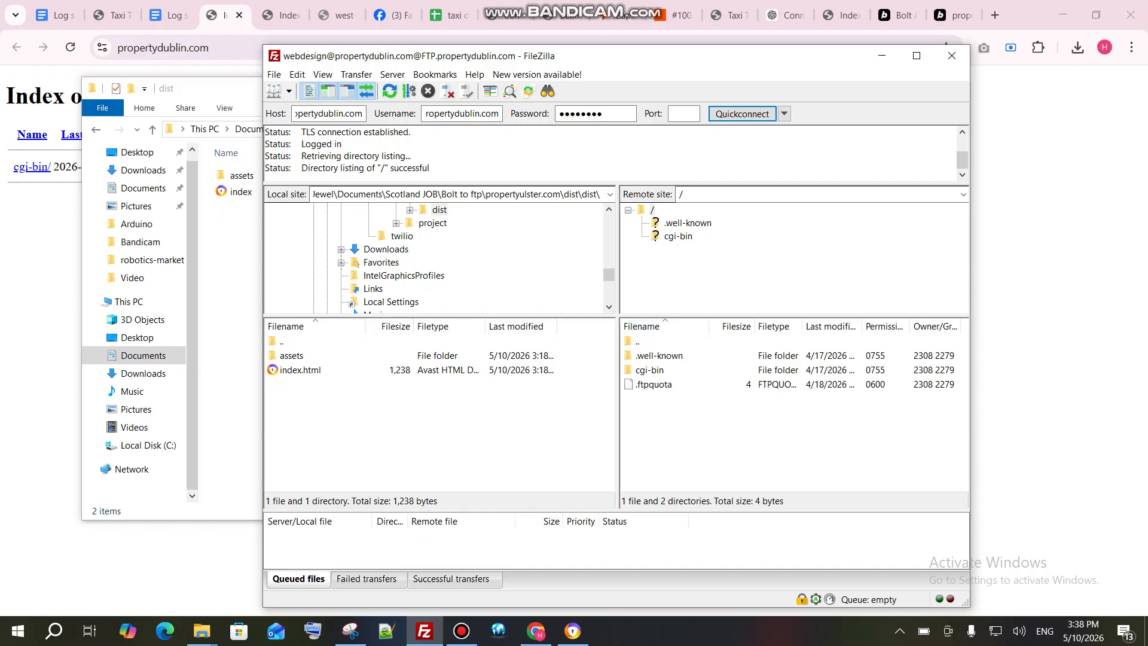
scroll(437, 257, down, 4)
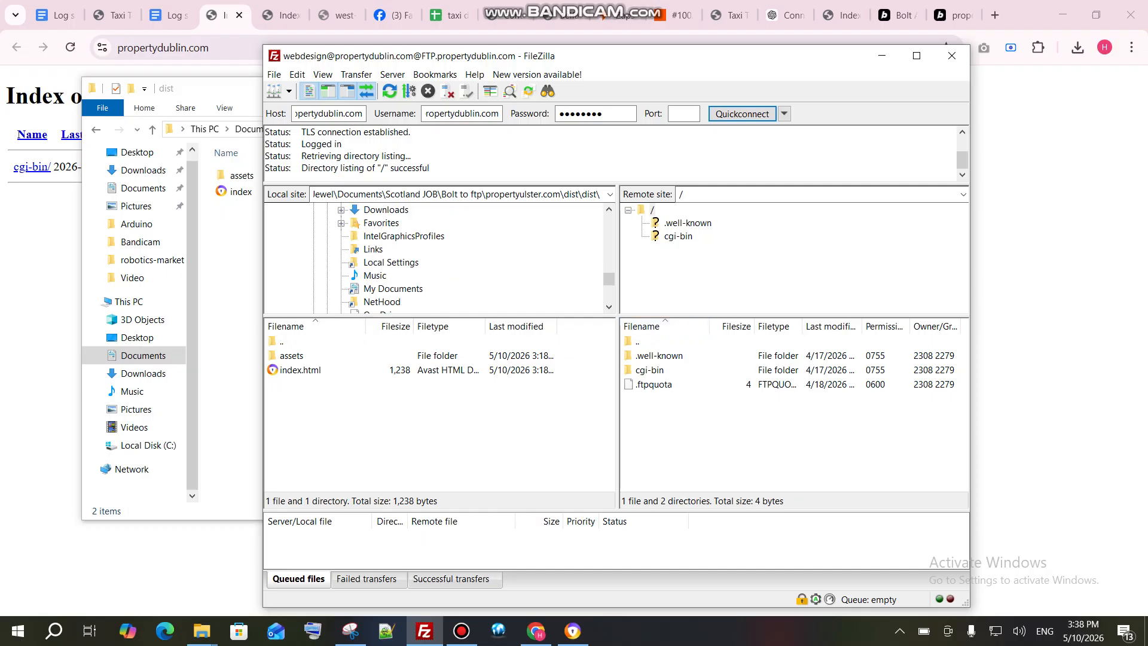
scroll(437, 257, down, 1)
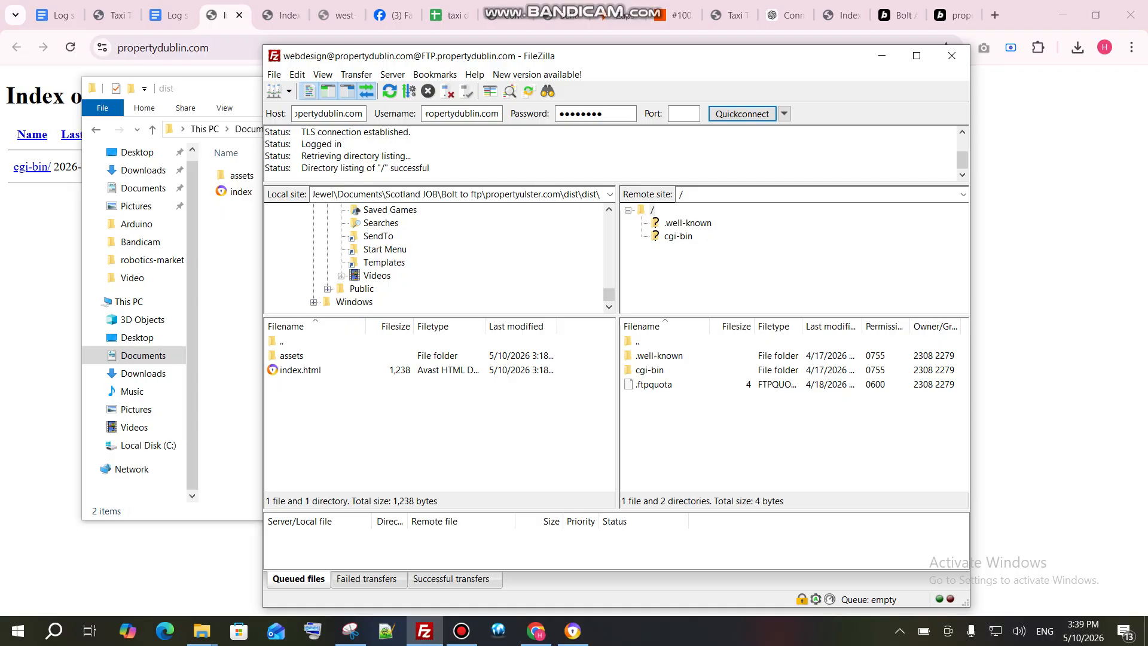
scroll(437, 257, up, 10)
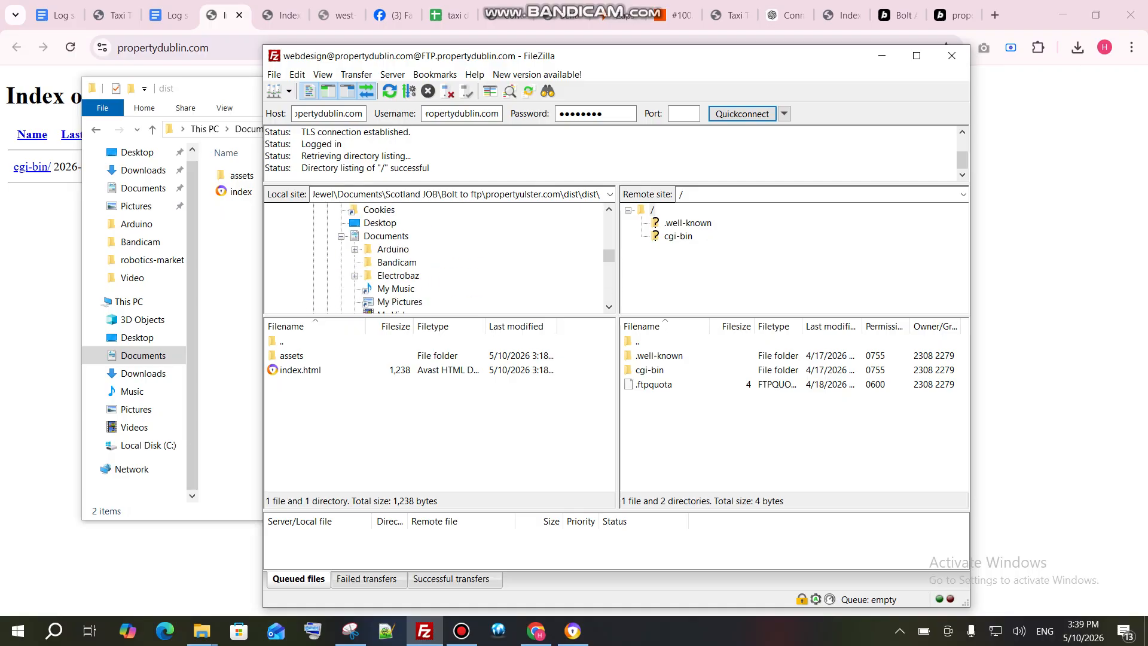
double_click(386, 236)
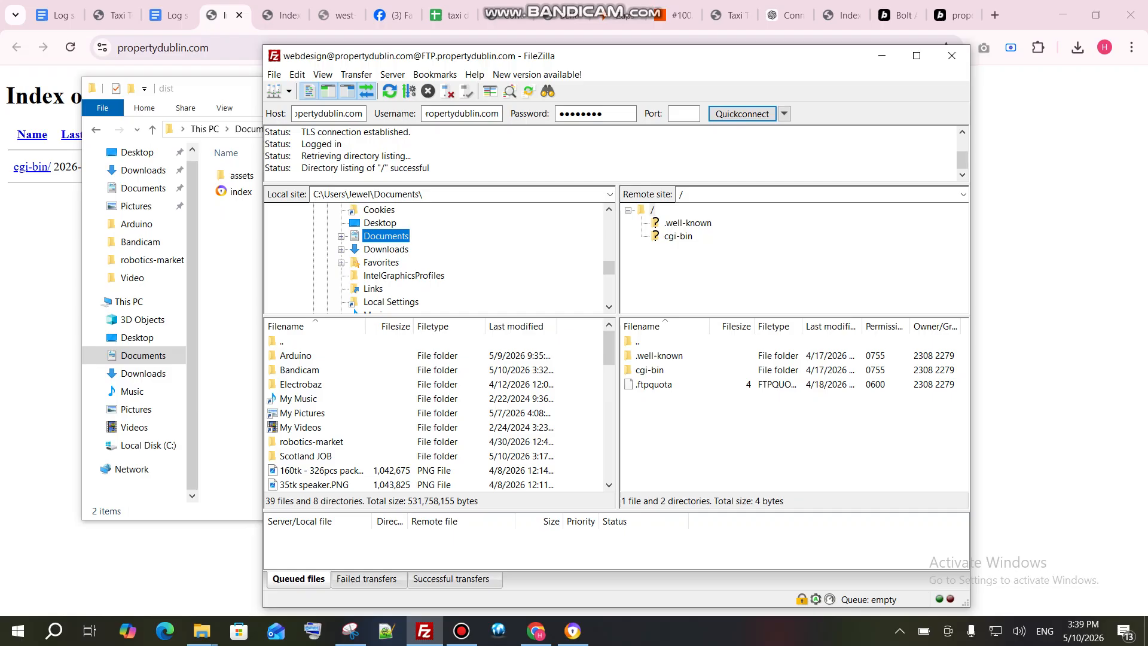
double_click(305, 456)
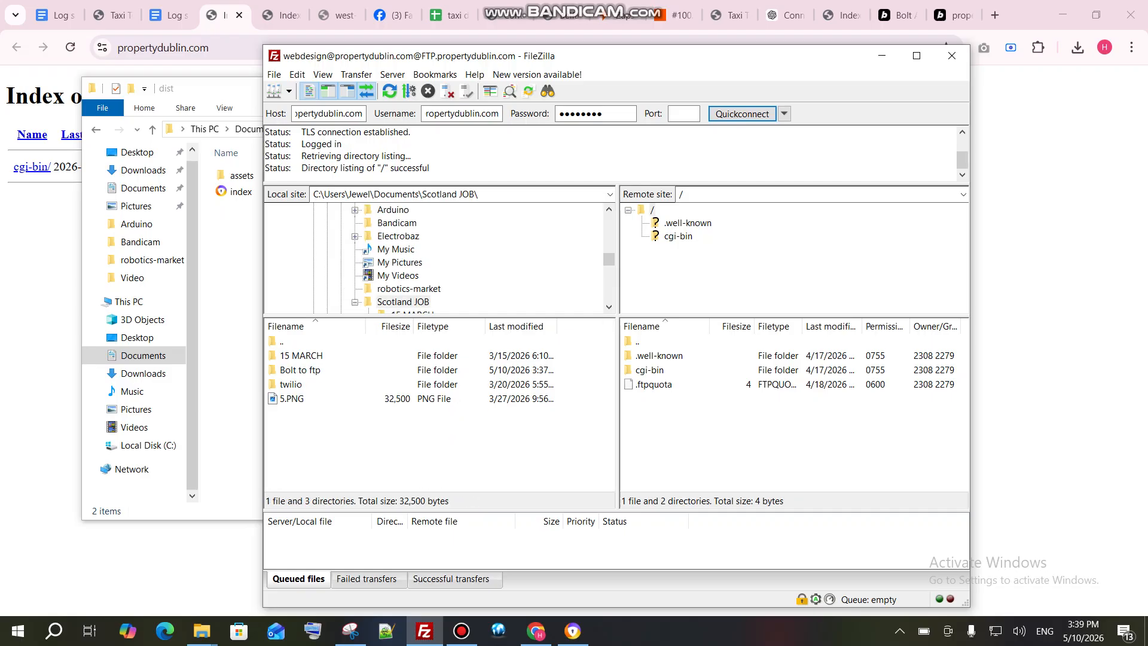
double_click(300, 370)
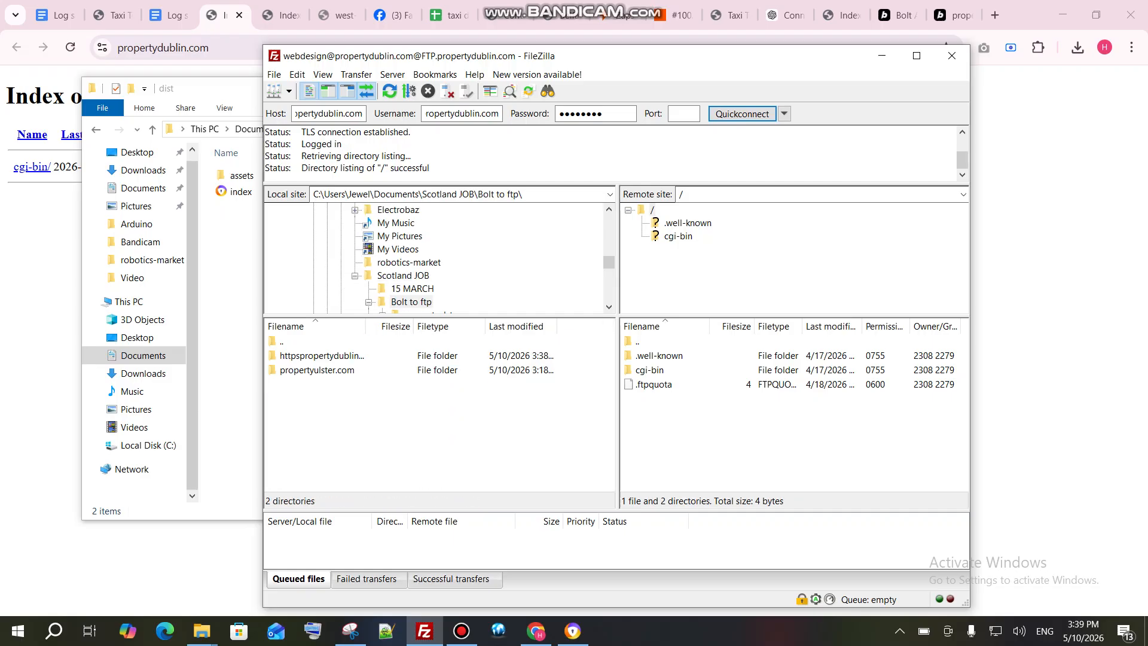
double_click(321, 355)
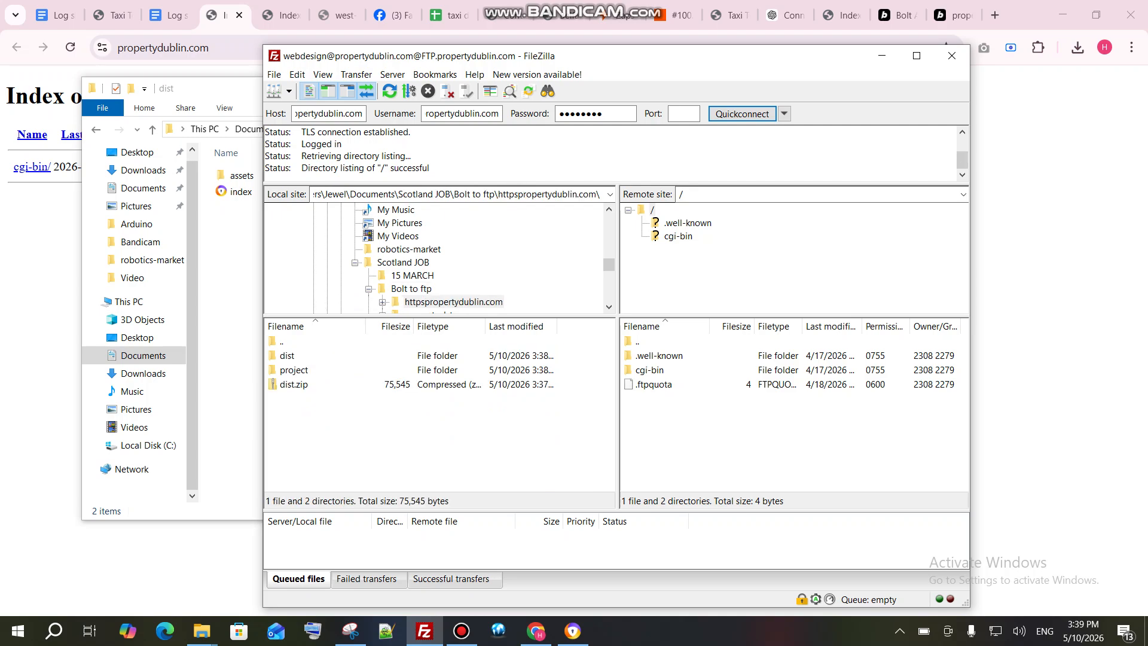
double_click(287, 355)
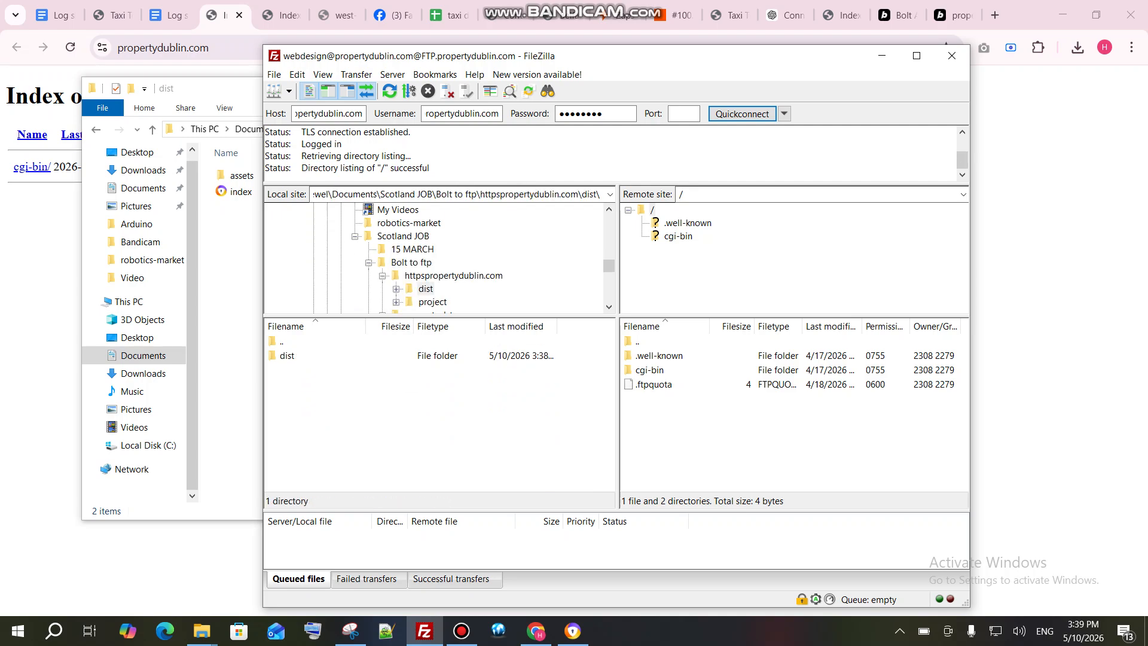
double_click(287, 355)
Step: Upload the local assets folder and index.html together to the root directory of the remote site
click(291, 355)
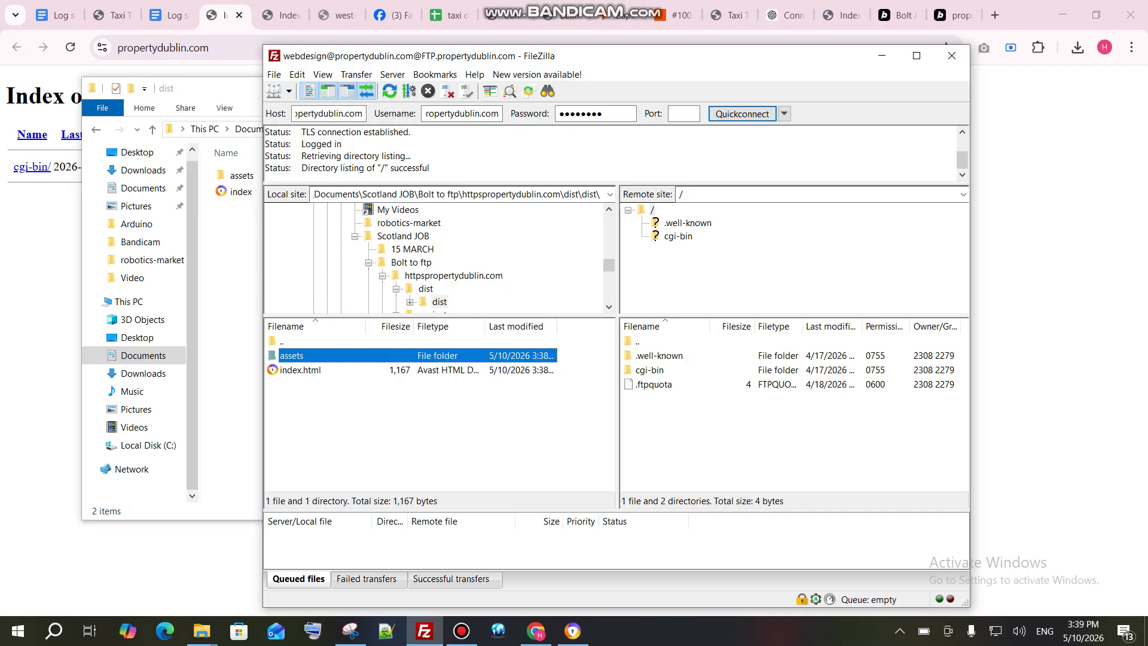
ctrl+click(300, 370)
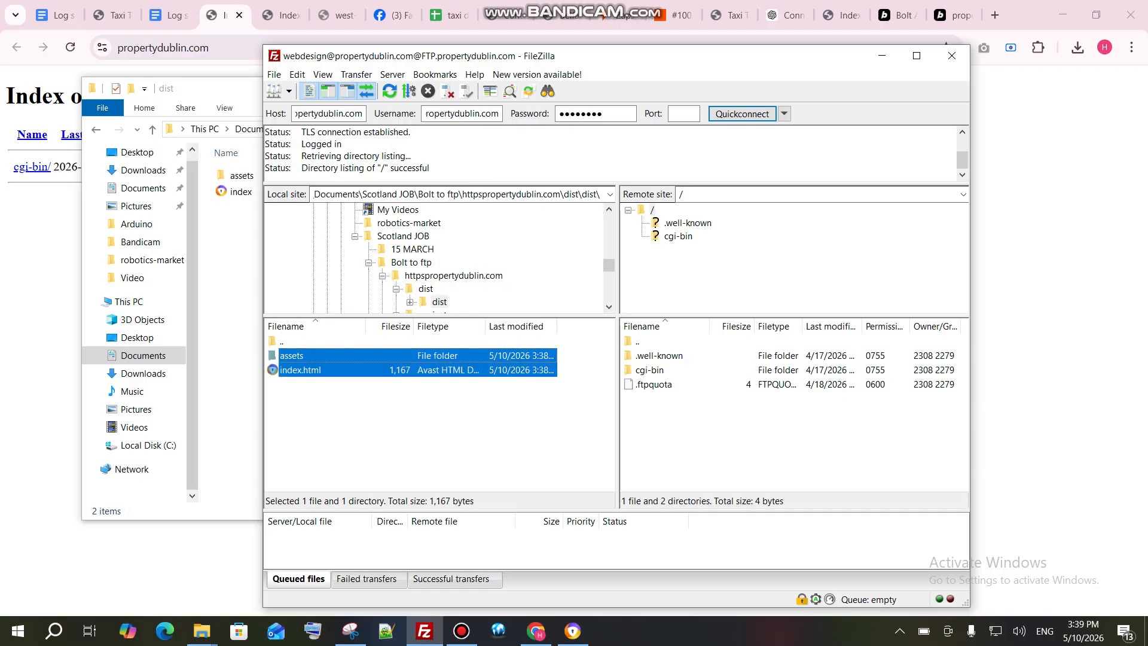
drag(292, 355, 742, 439)
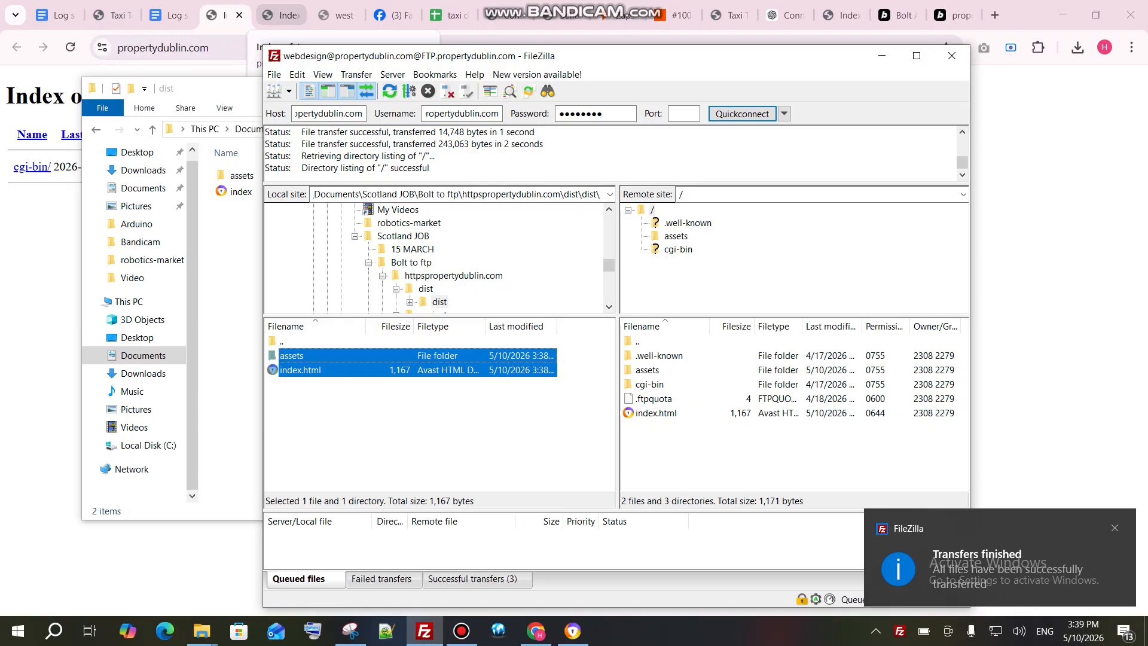
Step: Switch to Chrome, reload propertydublin.com, and look over the home page down to its footer and back up
click(197, 48)
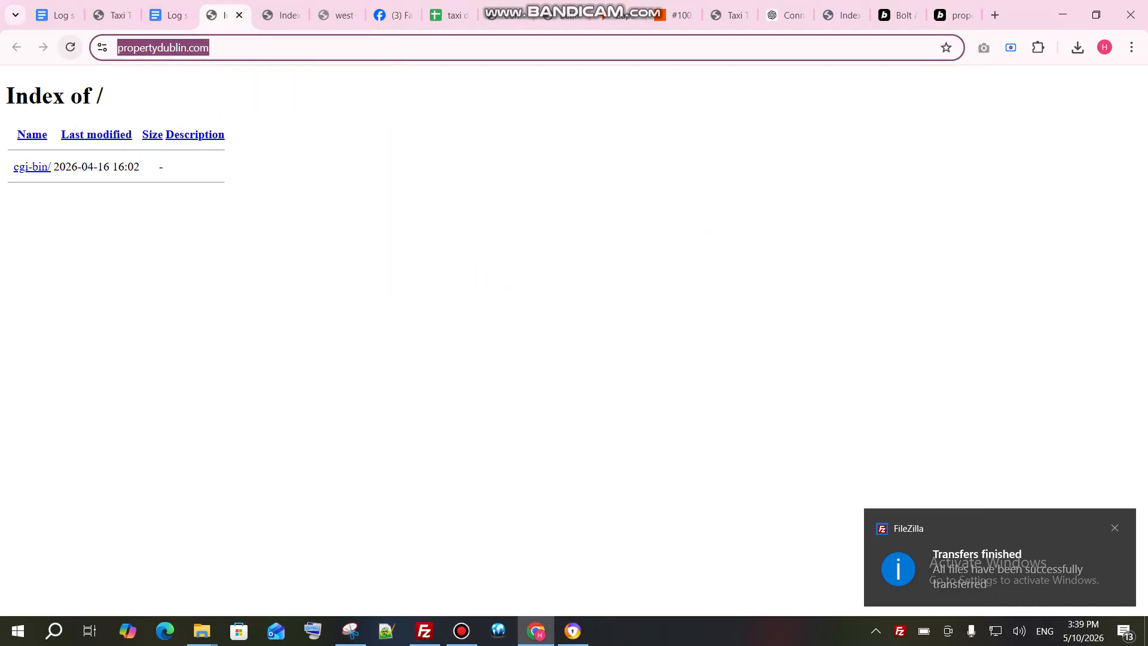
key(Return)
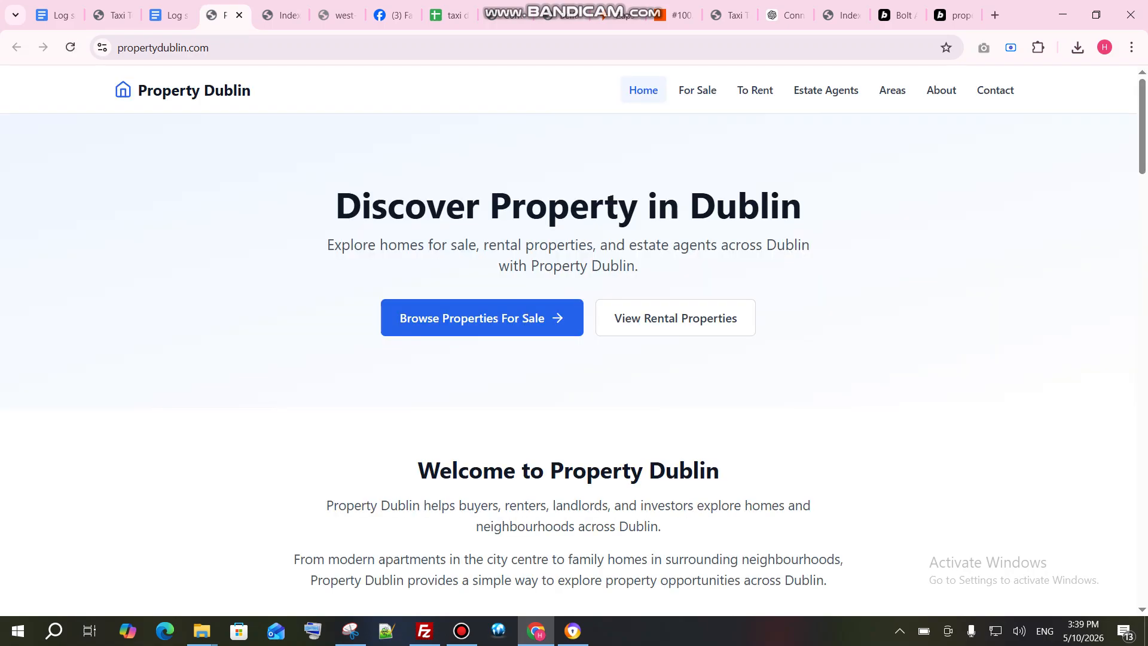
scroll(568, 359, down, 20)
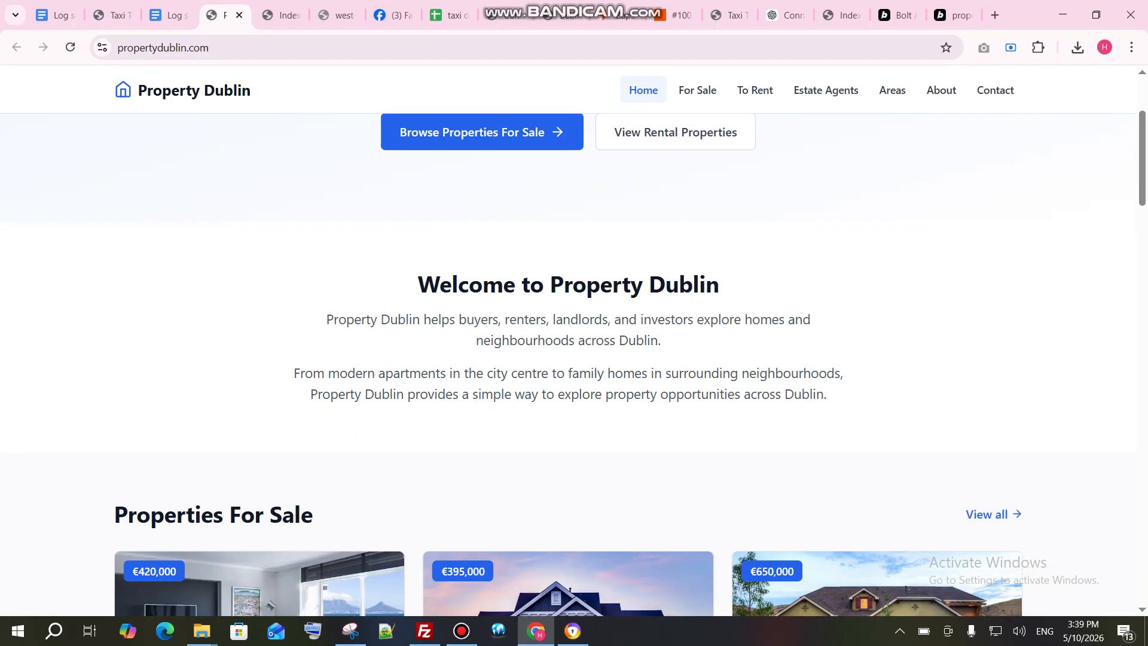
scroll(568, 359, down, 7)
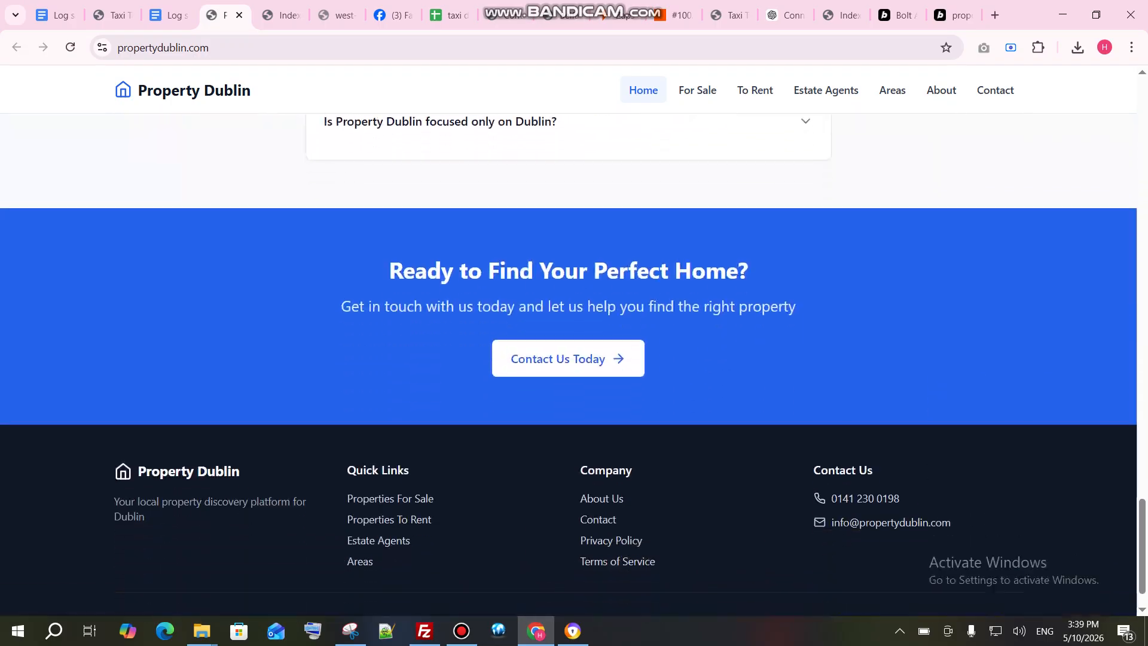
scroll(568, 359, up, 20)
scroll(568, 359, up, 15)
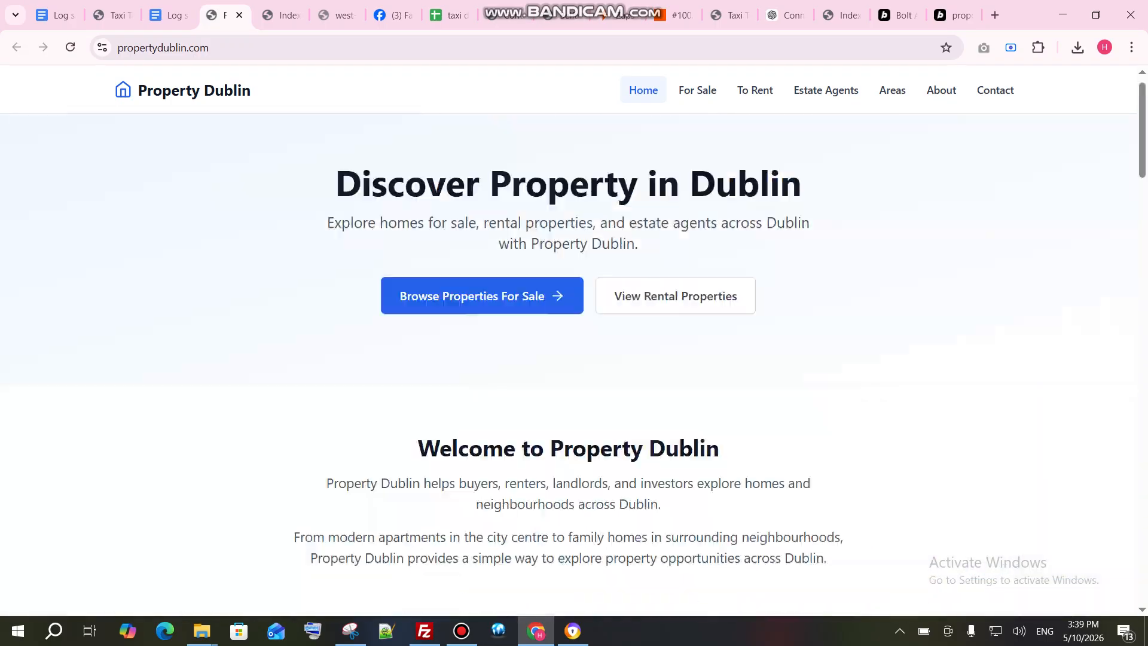
Step: Check the site's For Sale, To Rent, Estate Agents, Areas, About and Contact pages, viewing the Contact page down to its footer
click(697, 90)
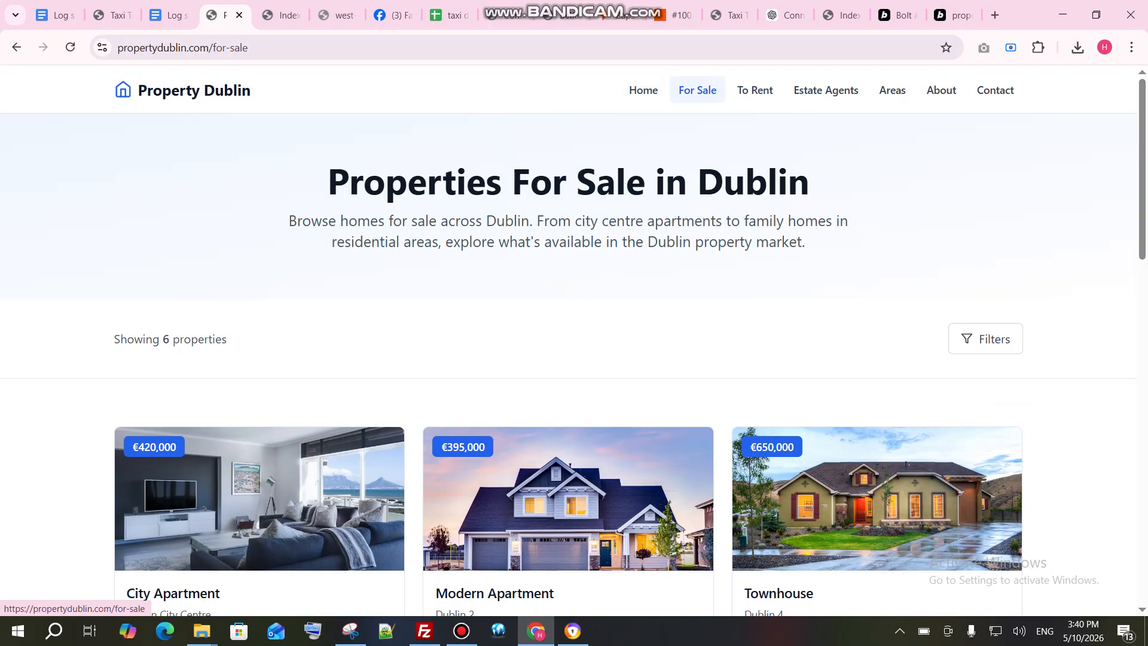
click(755, 91)
click(825, 90)
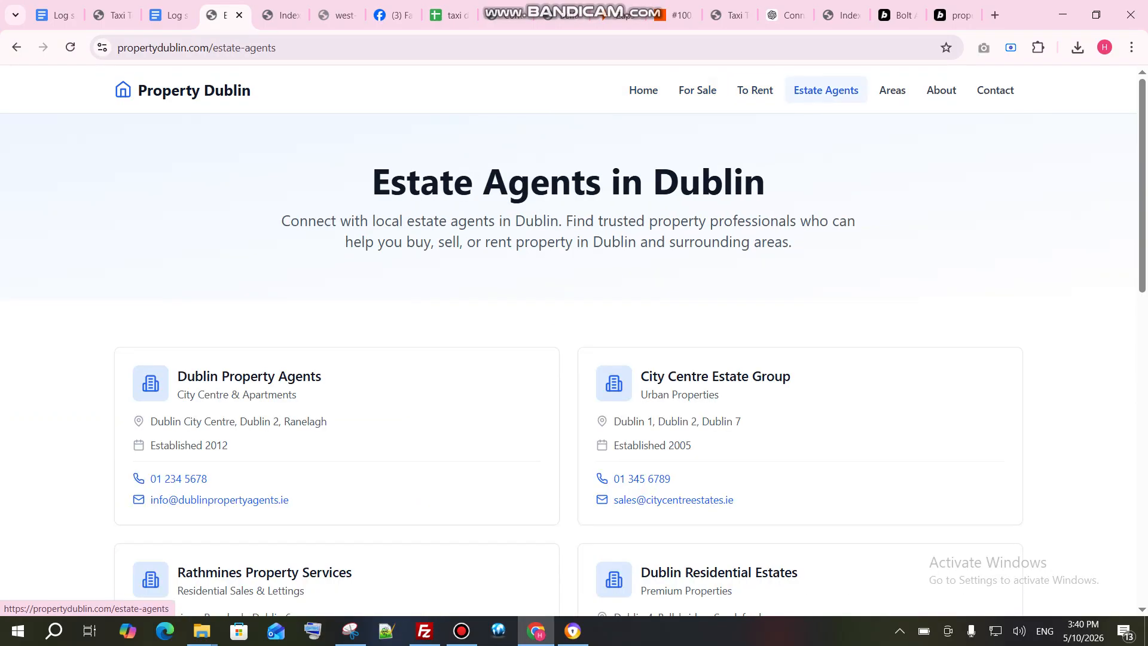
click(892, 90)
click(941, 91)
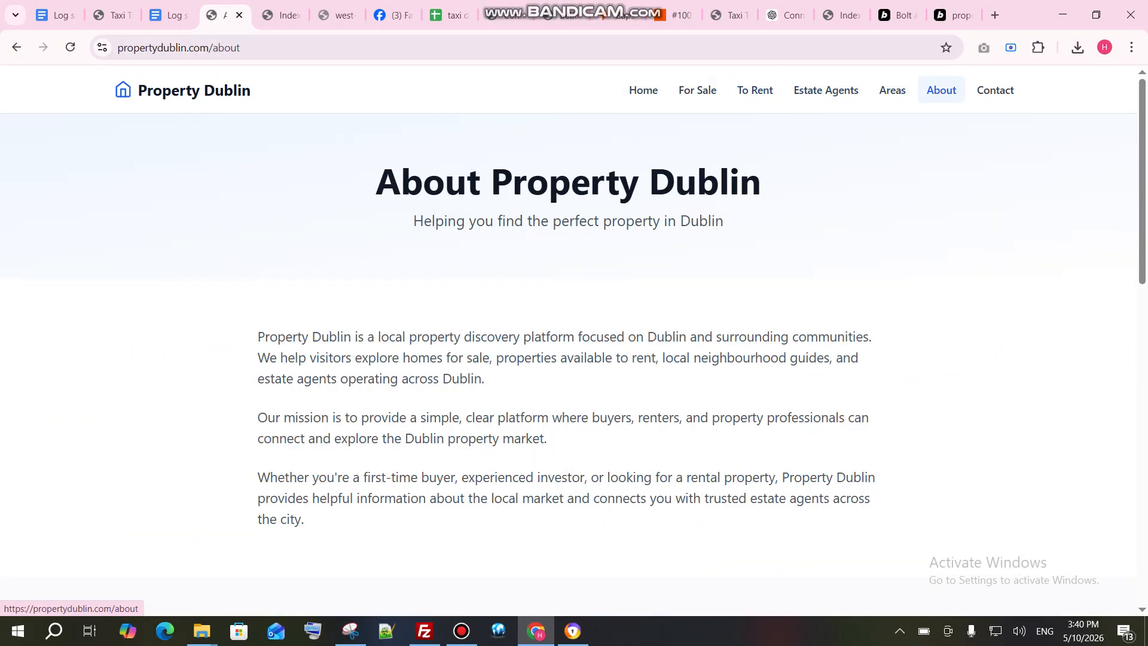
click(996, 90)
scroll(995, 91, down, 8)
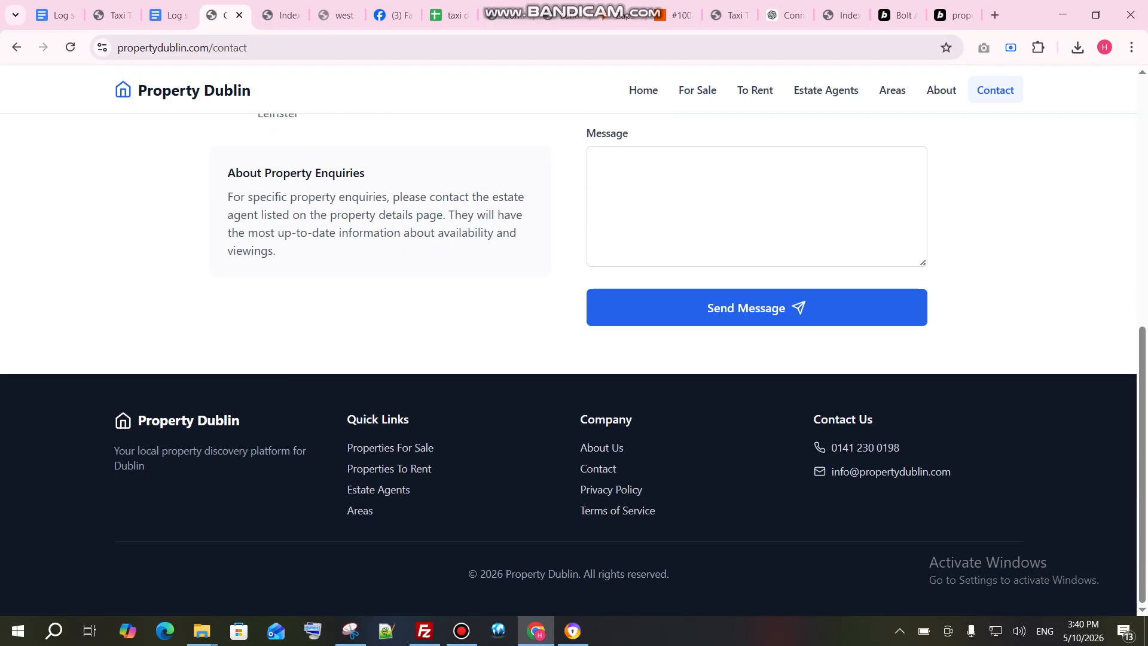